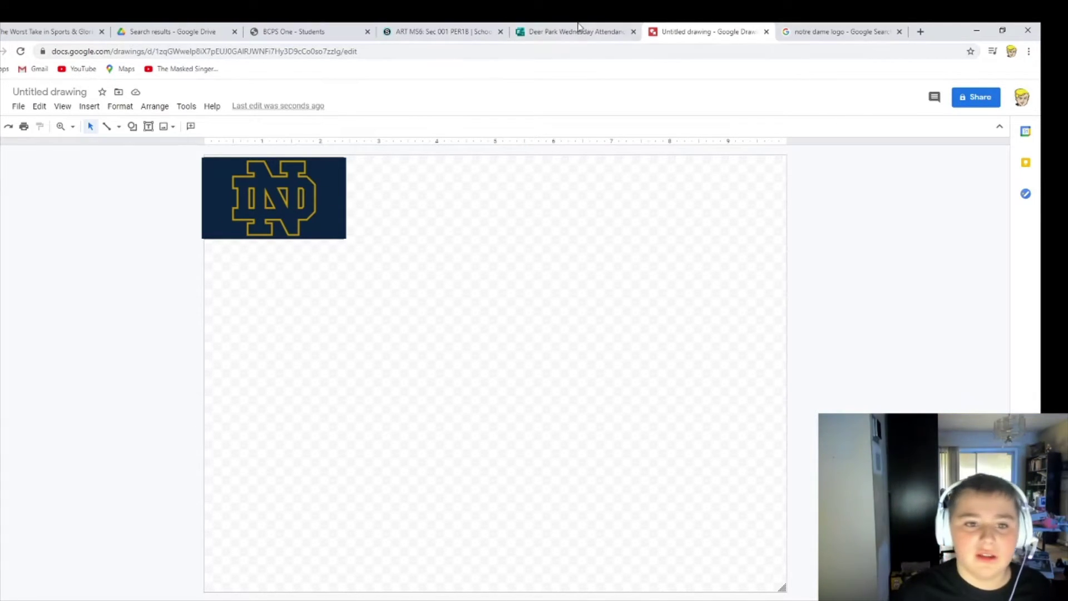
left_click(166, 31)
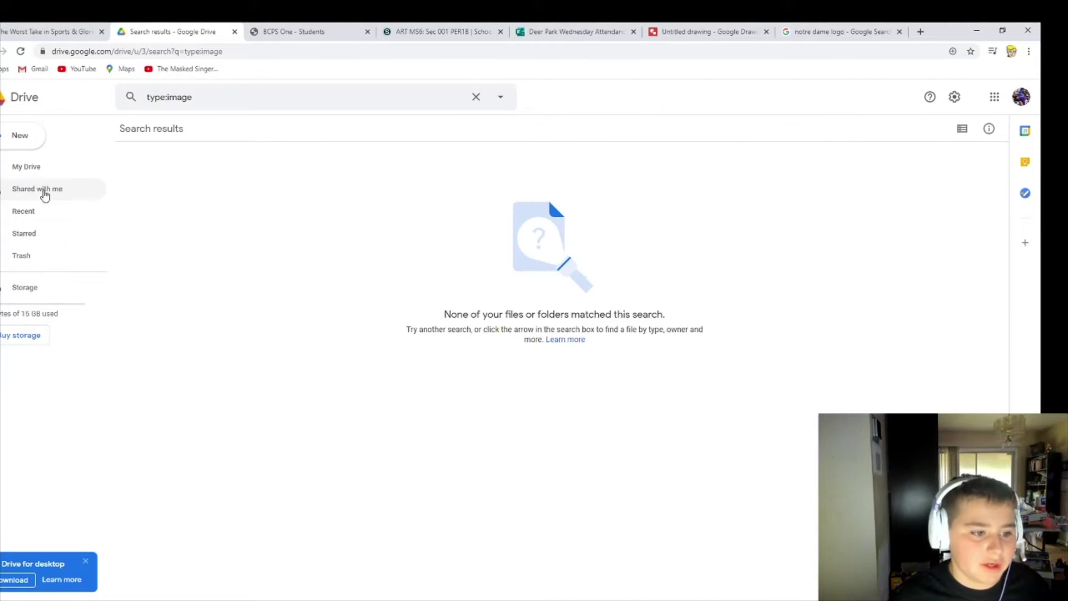
left_click(20, 192)
left_click(36, 170)
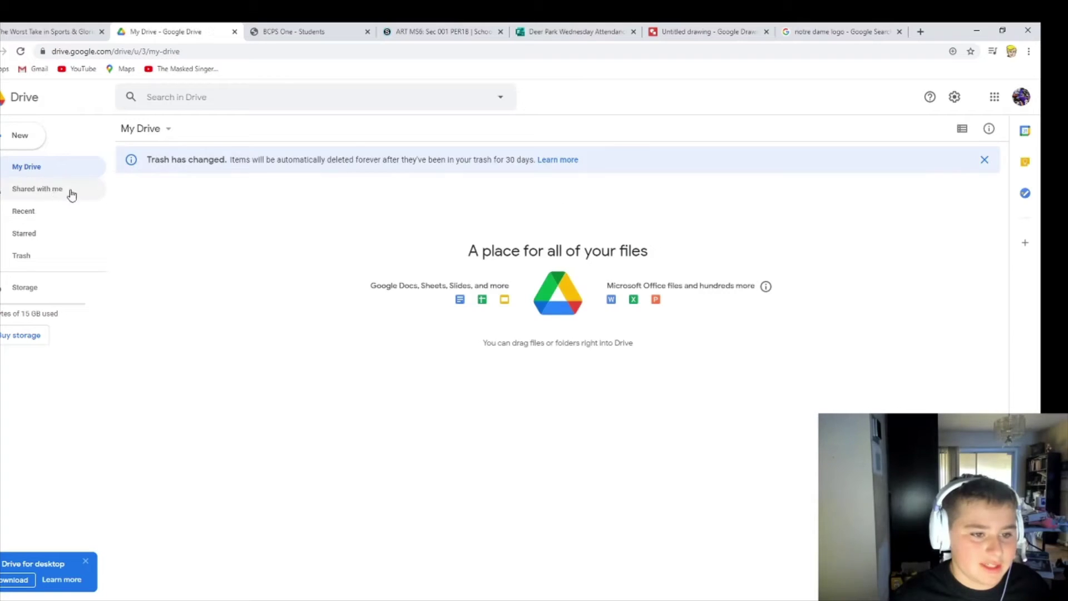
left_click(70, 192)
left_click(58, 173)
left_click(53, 188)
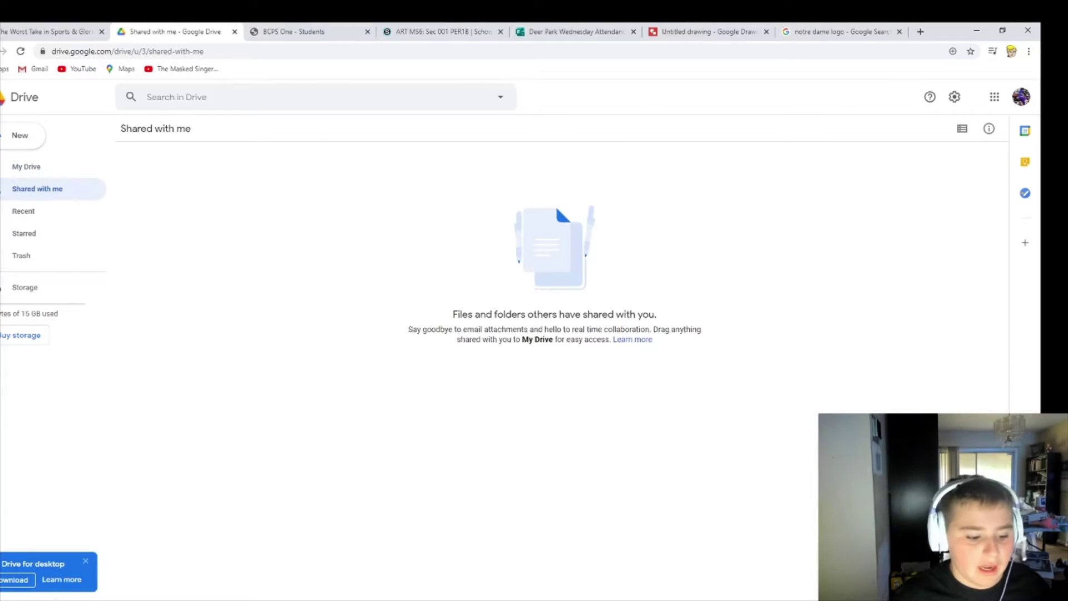
left_click(294, 98)
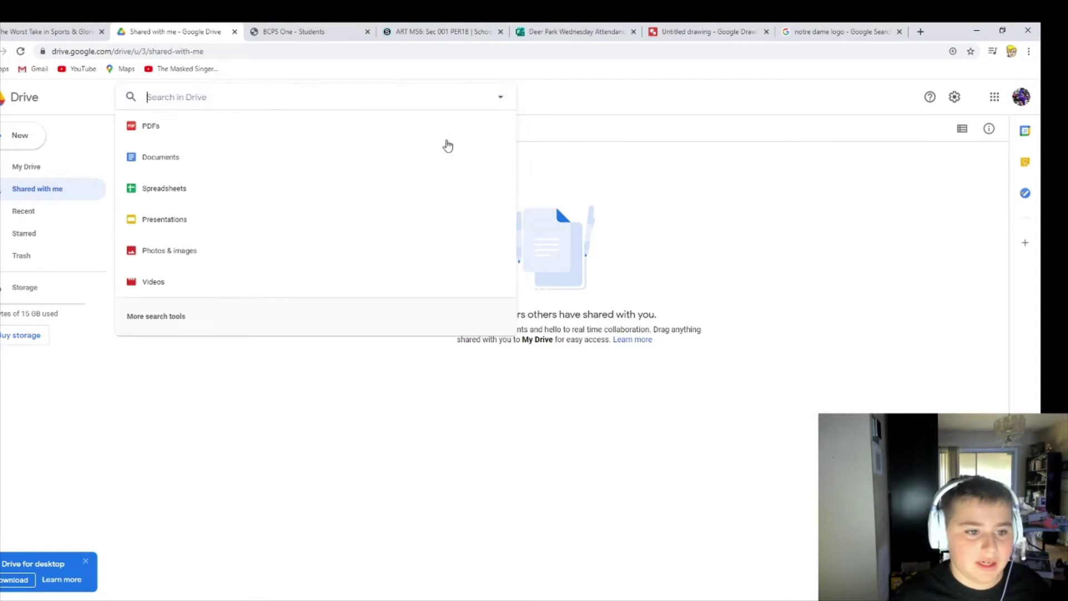
left_click(497, 104)
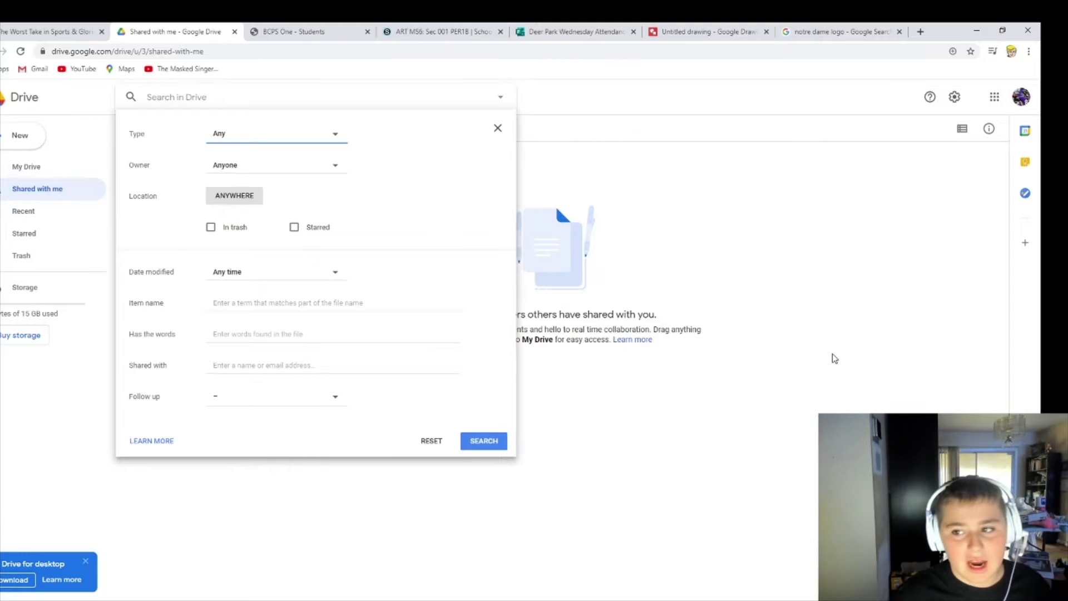
left_click(836, 234)
left_click(747, 30)
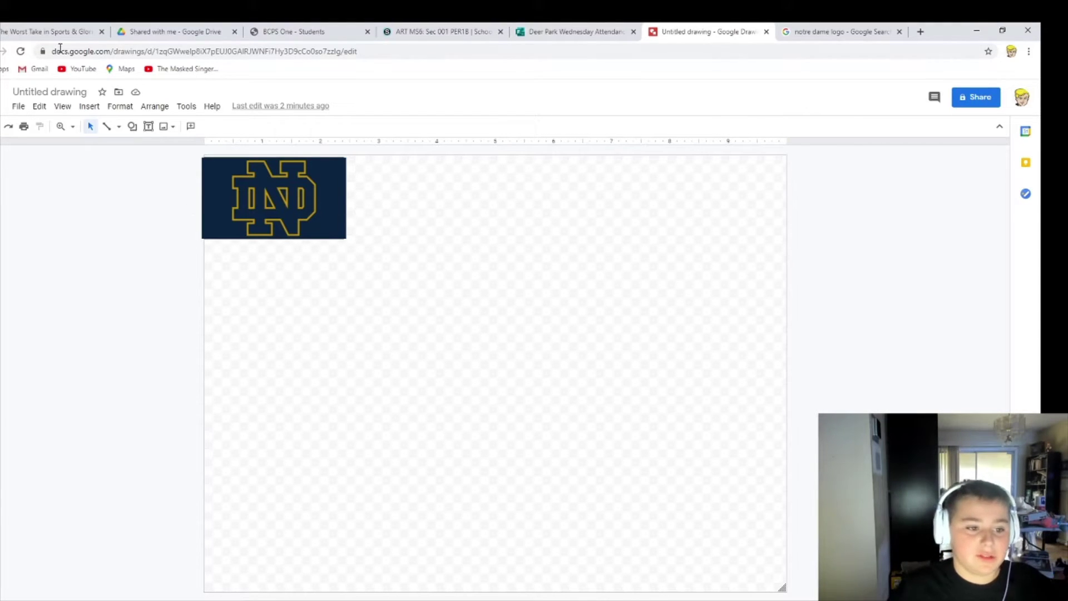
left_click_drag(283, 217, 304, 194)
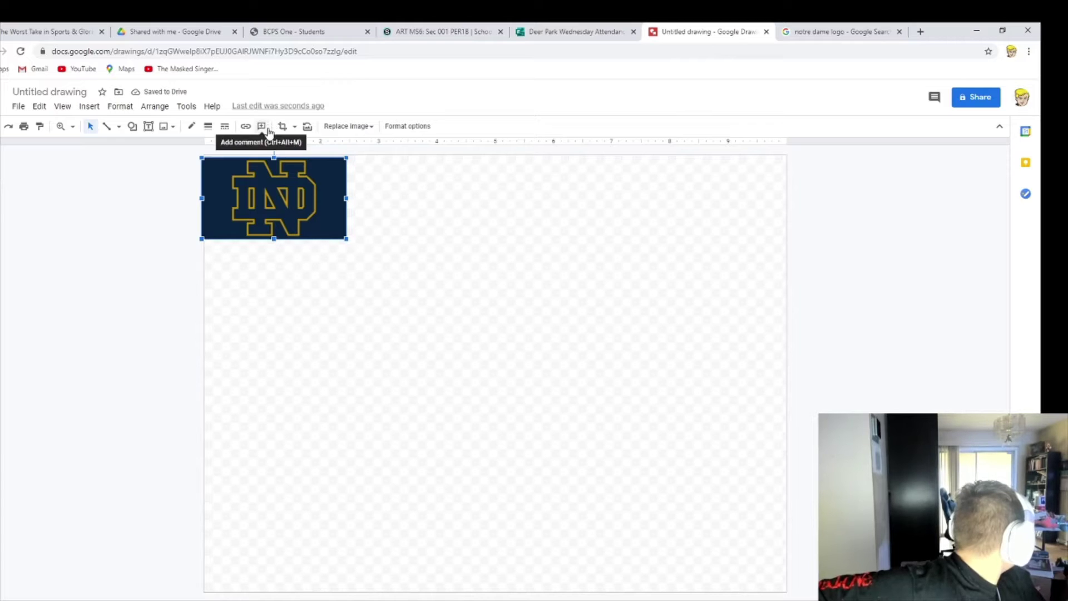
left_click(285, 396)
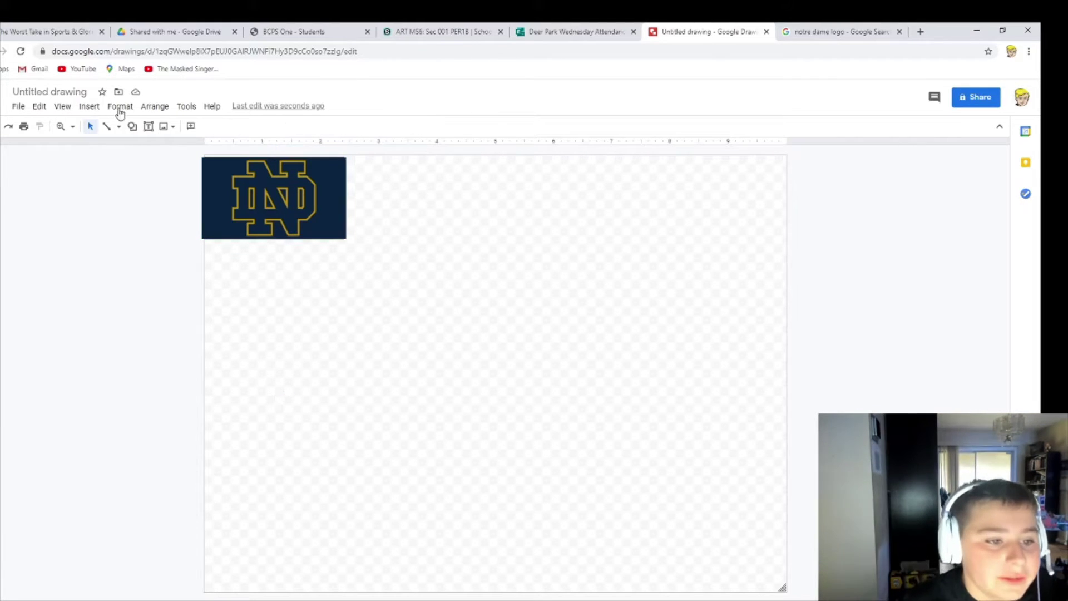
left_click(133, 127)
Draw a rectangle flush against the ND logo's right edge and stretch it to the logo's height
mouse_move(146, 146)
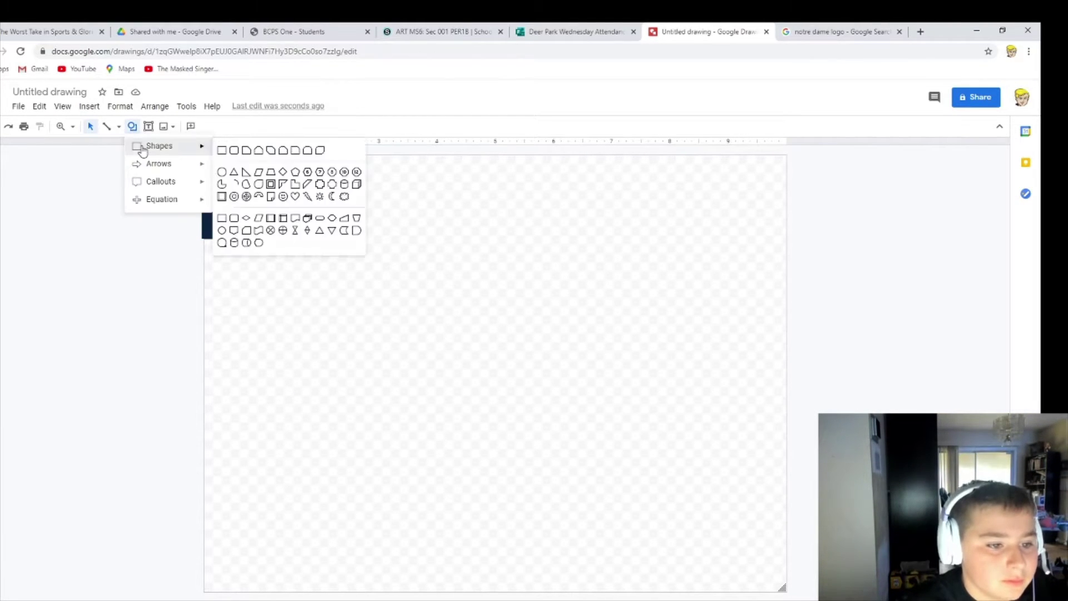
left_click(222, 151)
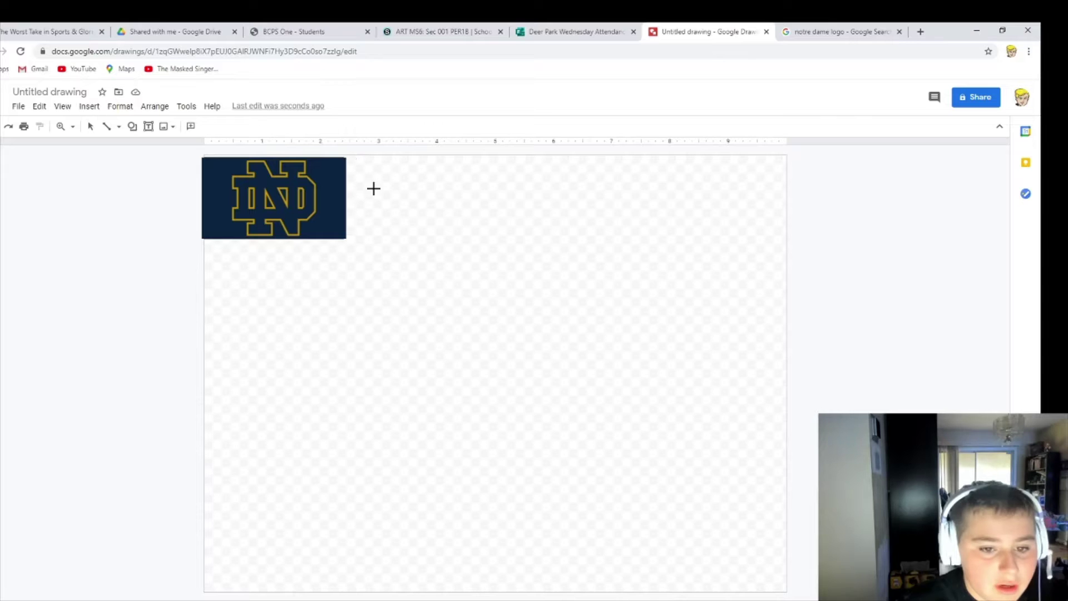
left_click(398, 195)
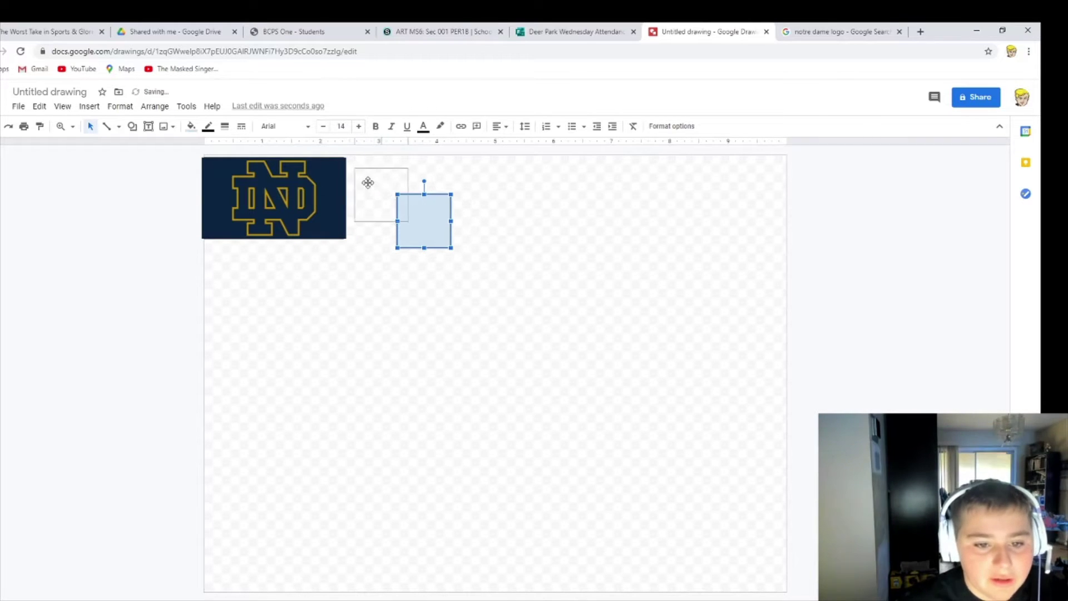
left_click_drag(360, 172, 362, 173)
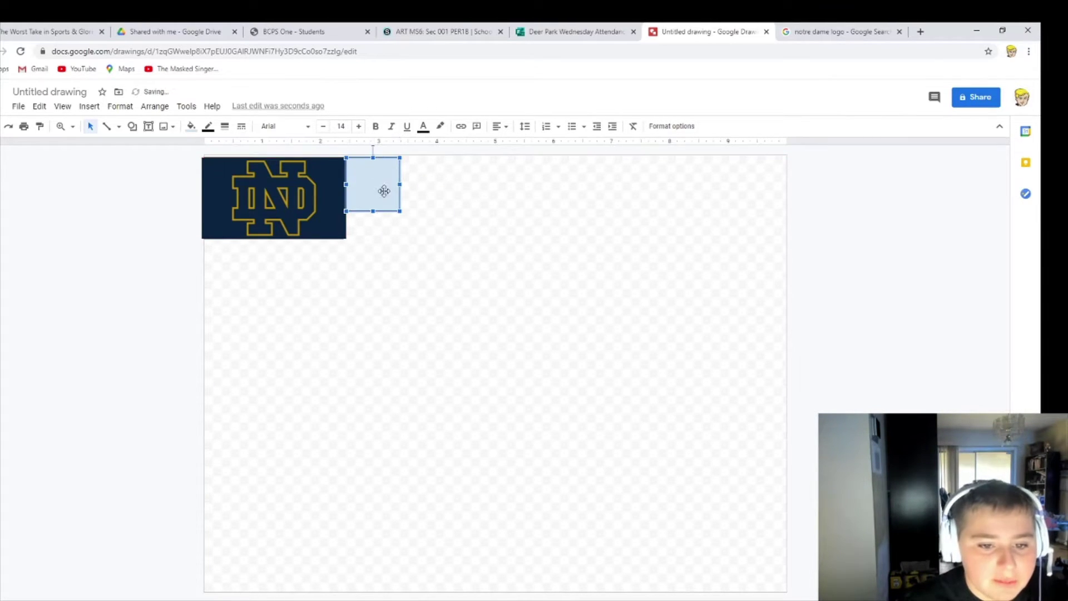
left_click_drag(372, 212, 372, 238)
left_click(373, 265)
Widen the rectangle several times, then narrow it back to a smaller width
left_click(370, 208)
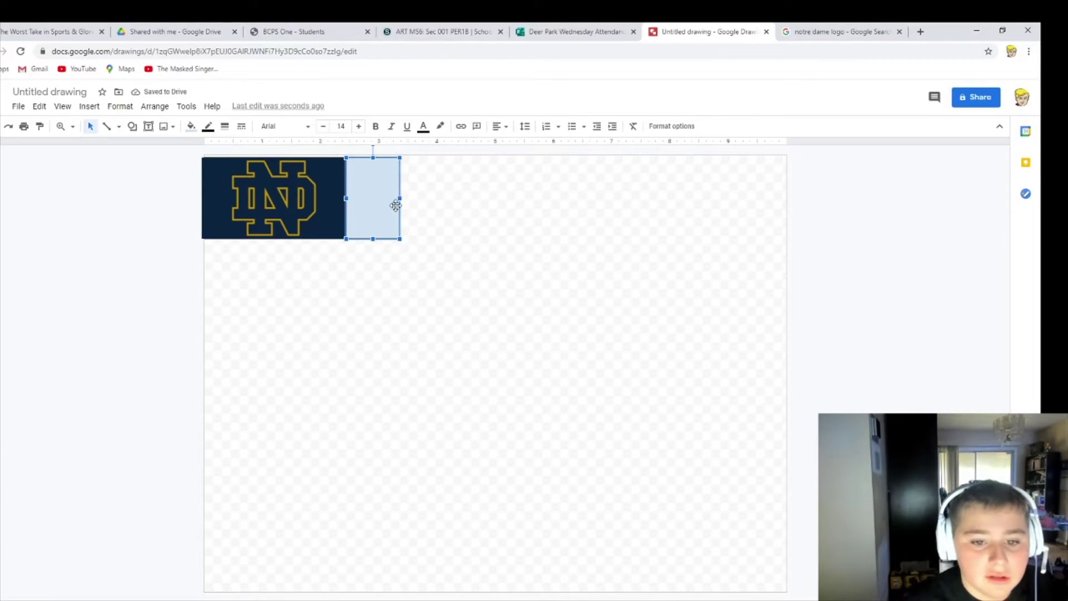
left_click_drag(398, 200, 449, 202)
left_click(469, 219)
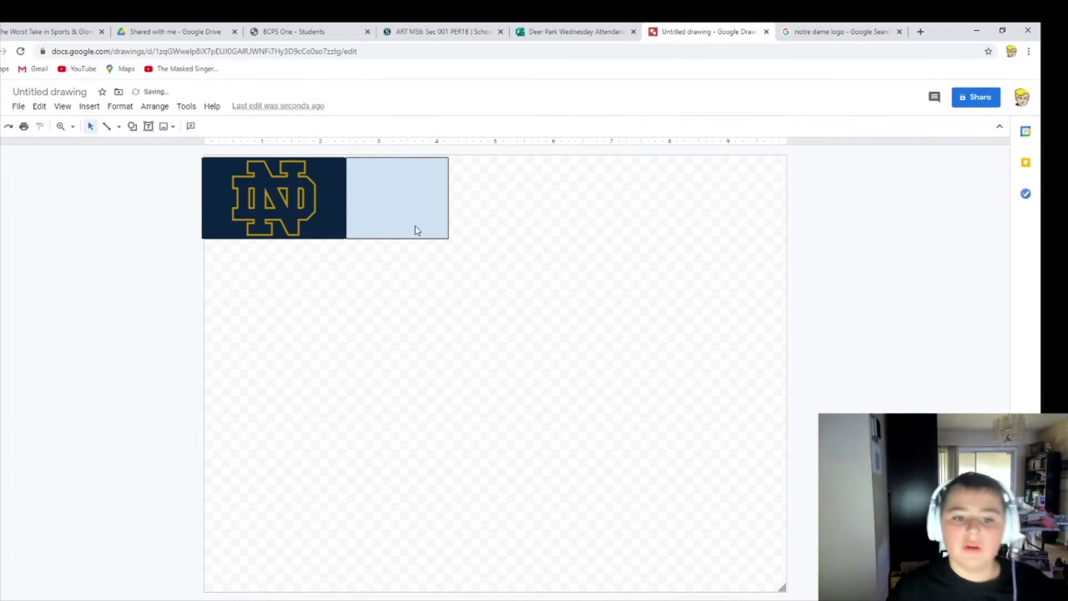
left_click(416, 226)
left_click_drag(449, 200, 494, 200)
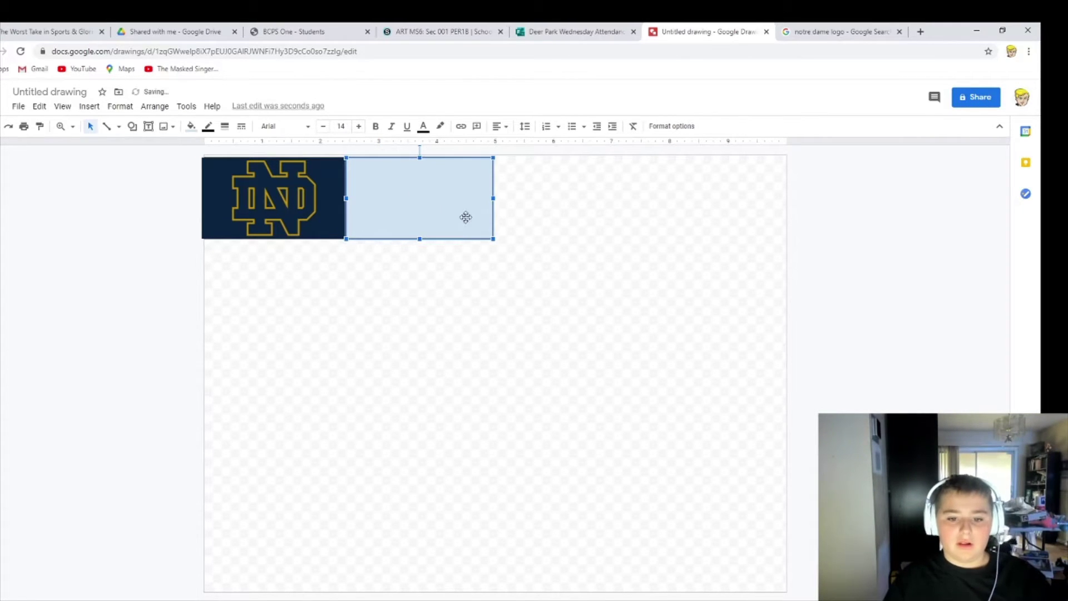
left_click(402, 319)
left_click(441, 212)
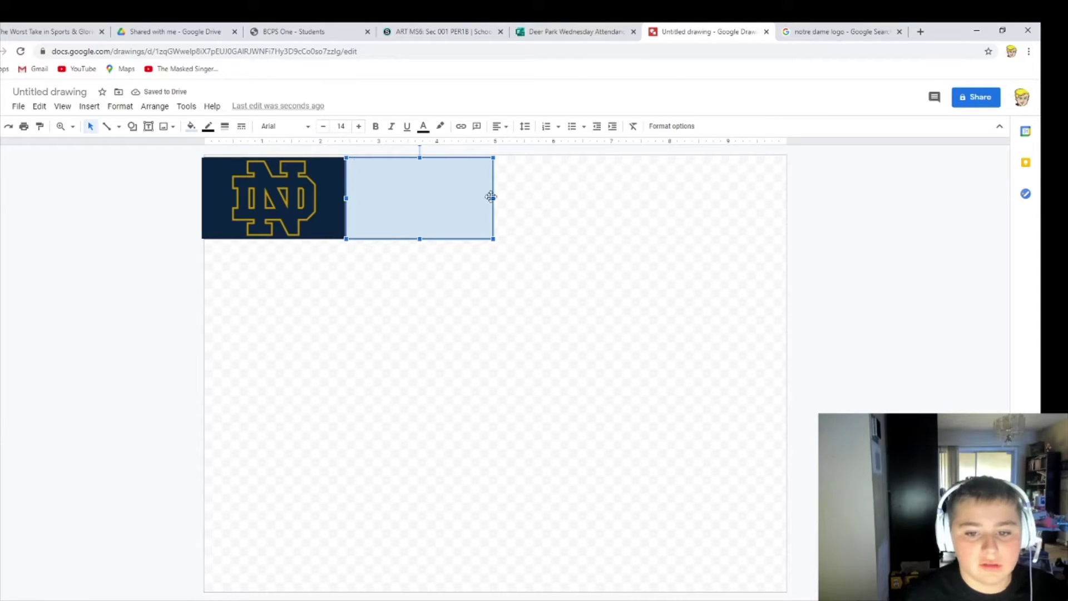
left_click_drag(493, 198, 558, 198)
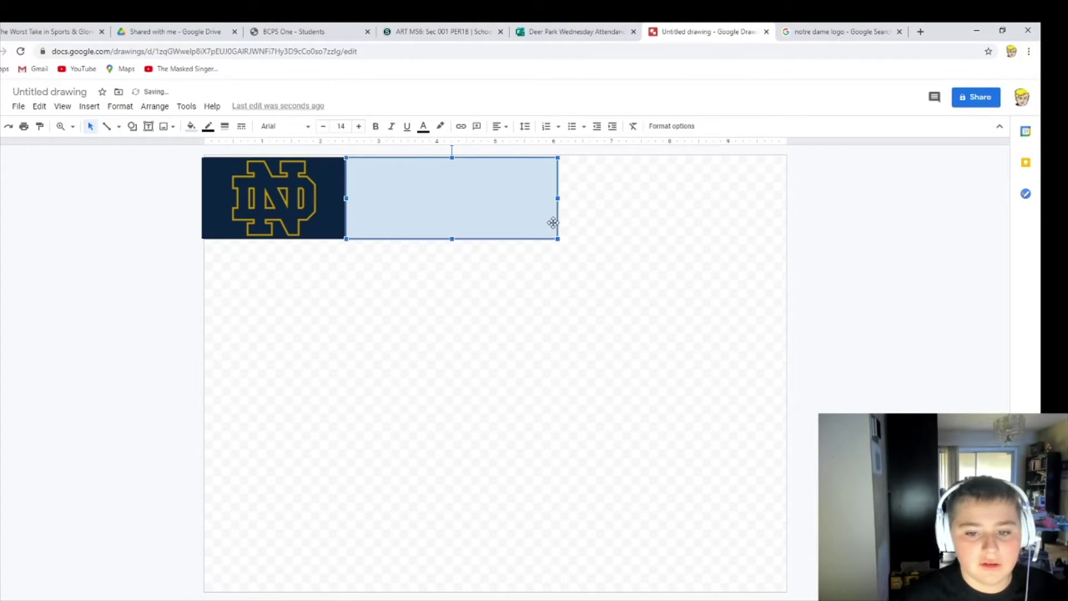
left_click(434, 272)
left_click(403, 211)
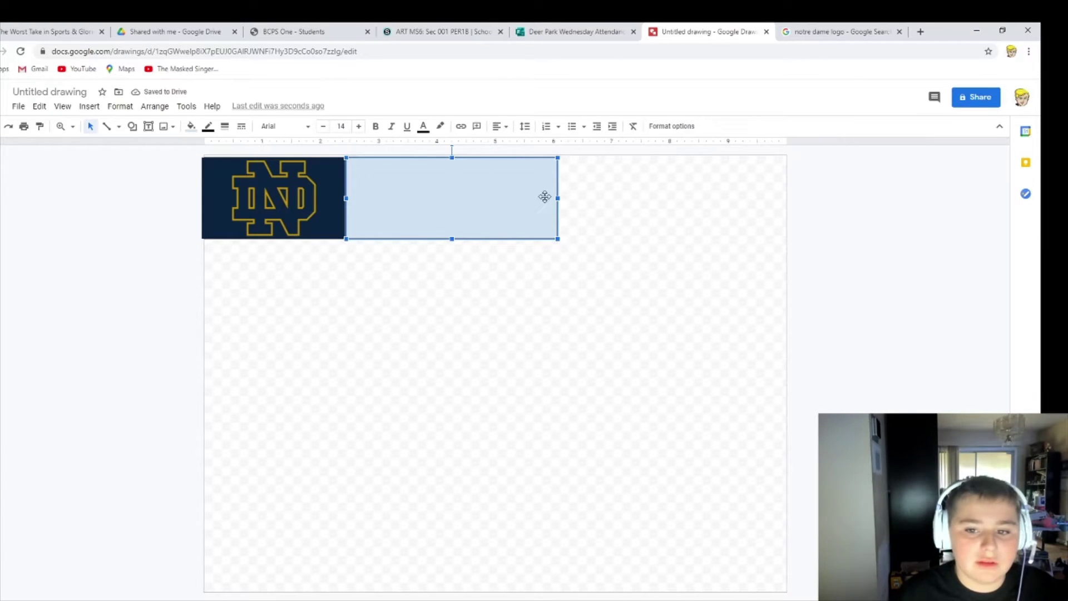
left_click_drag(555, 198, 426, 198)
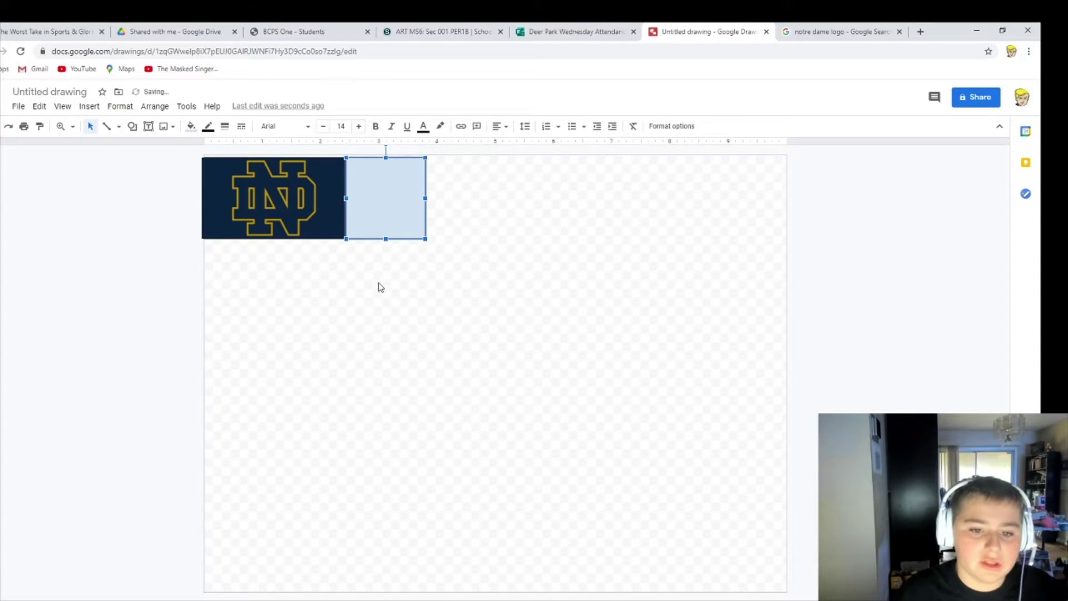
Set a dark blue text colour, then try dark blue and lighter blue fills on the rectangle
left_click(423, 129)
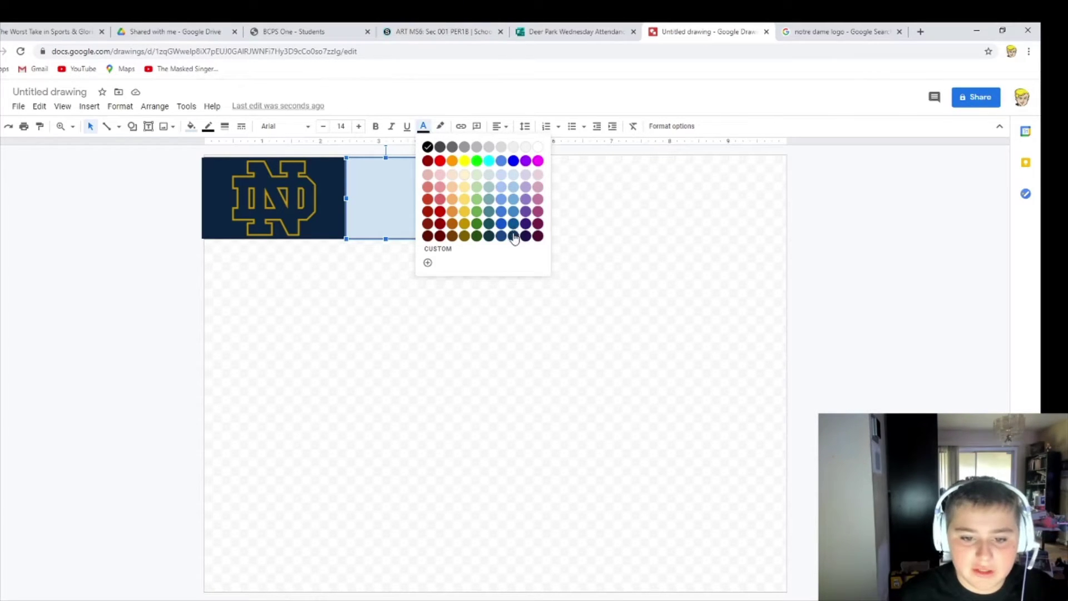
left_click(513, 236)
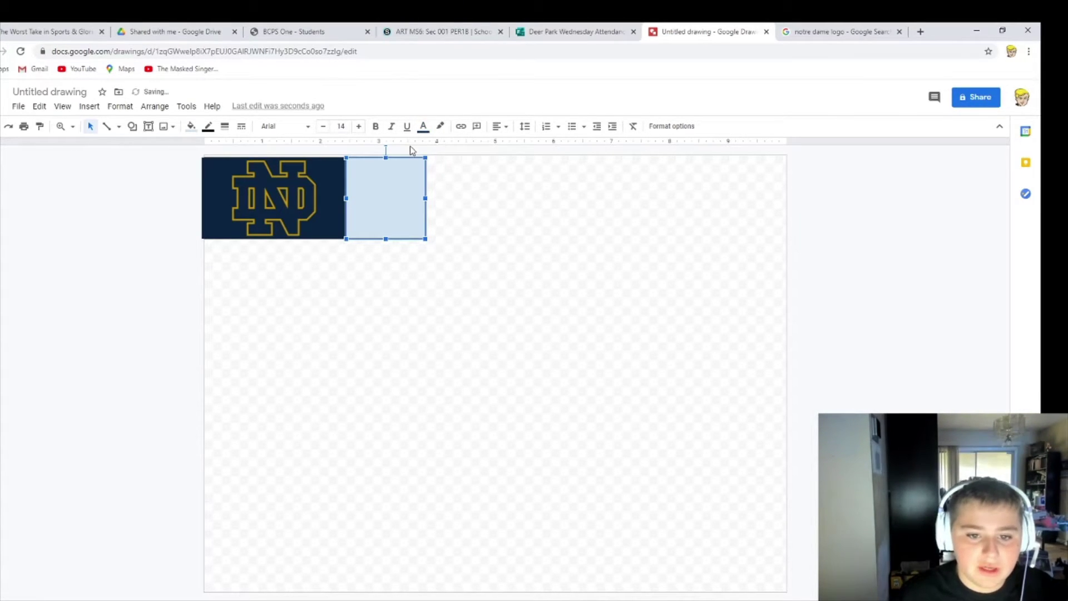
left_click(192, 126)
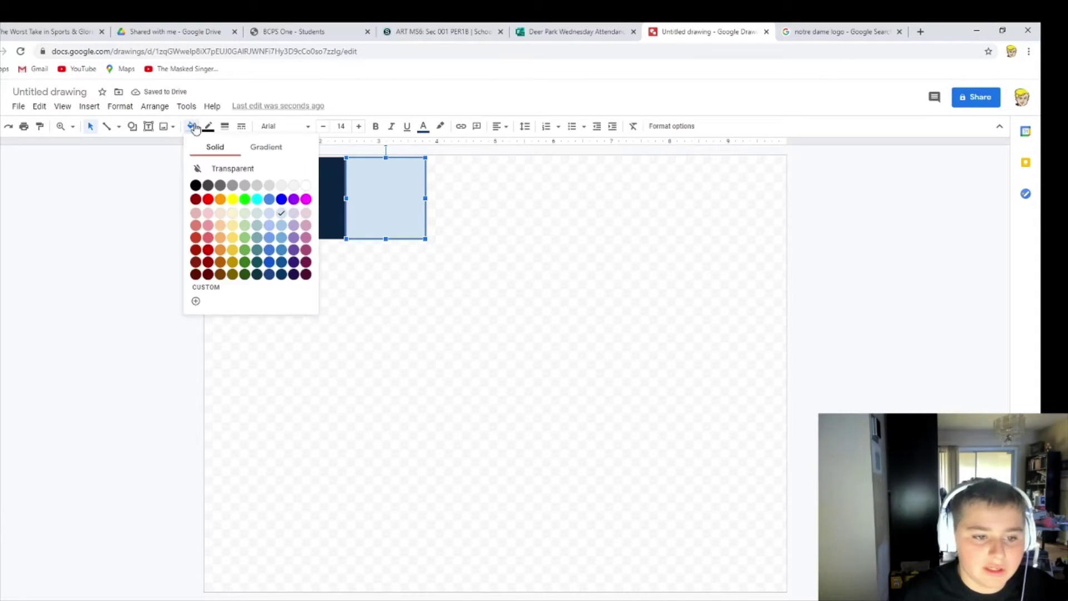
left_click(282, 275)
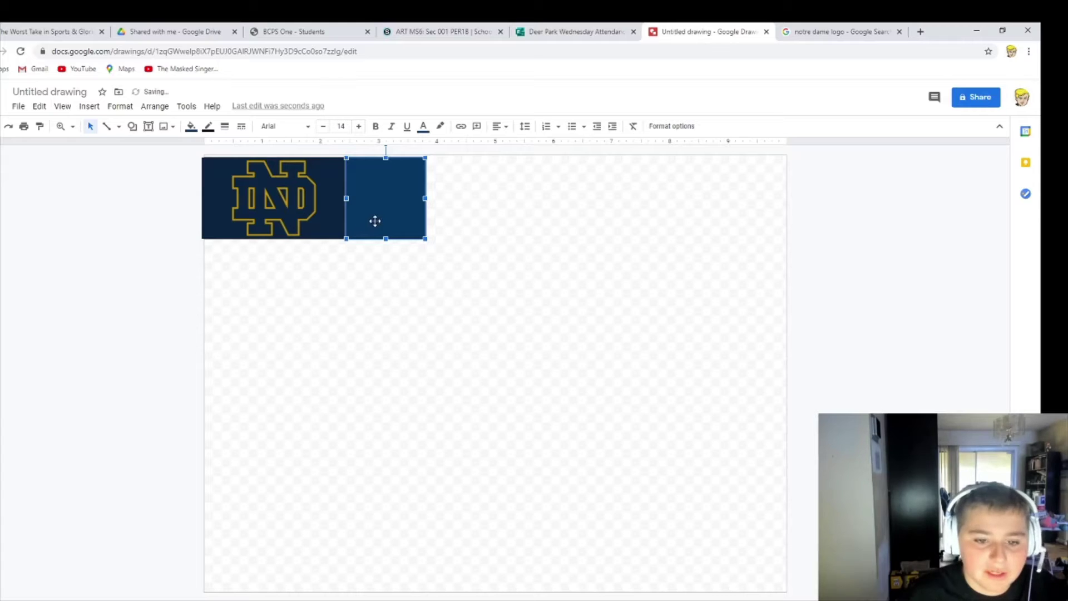
left_click(191, 127)
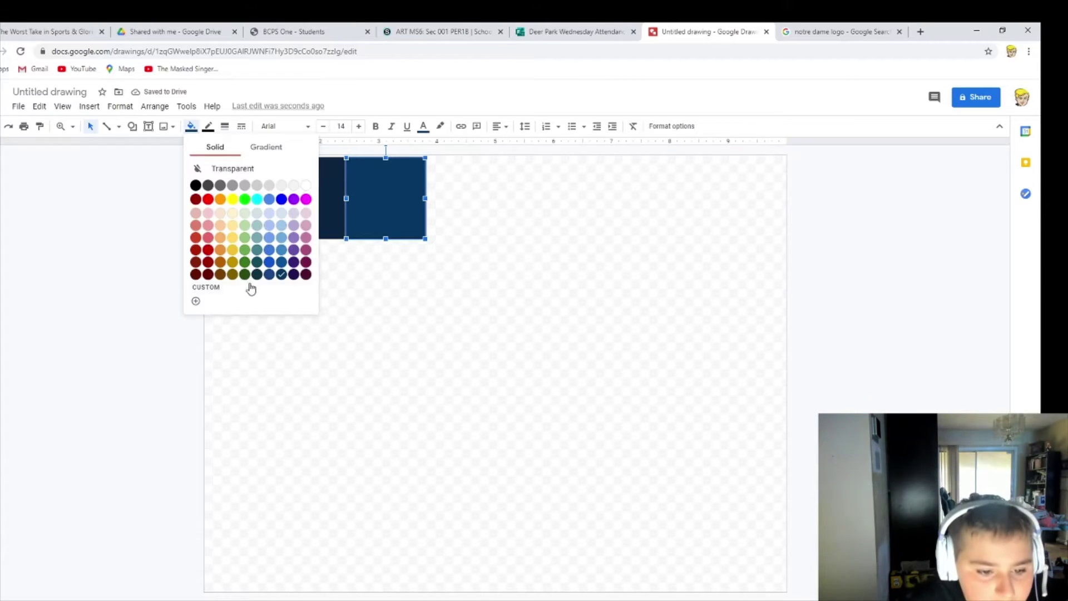
left_click(269, 275)
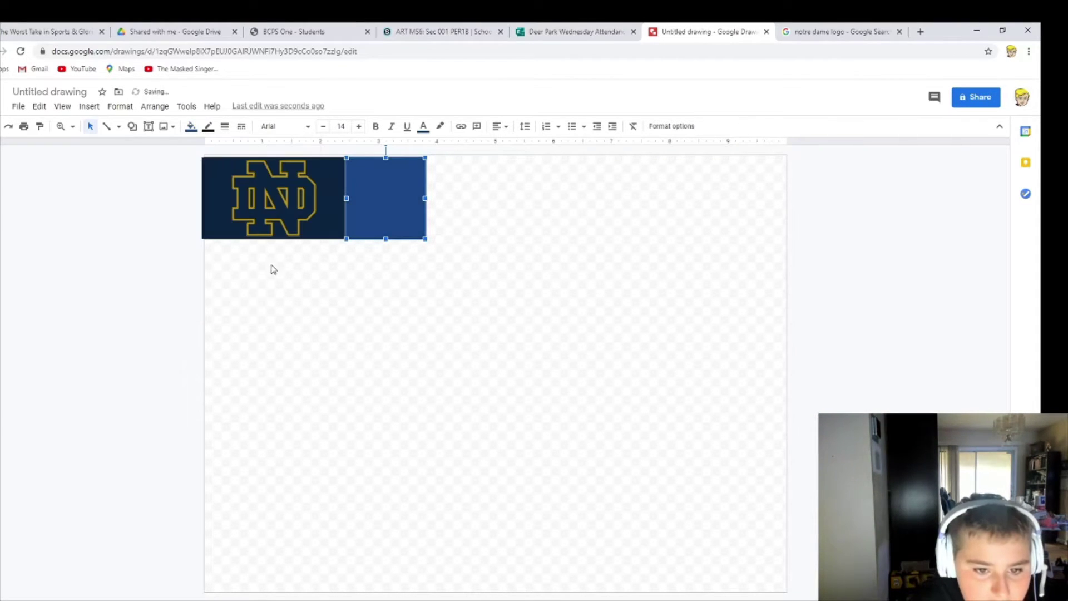
Try teal and navy fills on the rectangle, settle on black, then bring up Streamlabs OBS
left_click(191, 126)
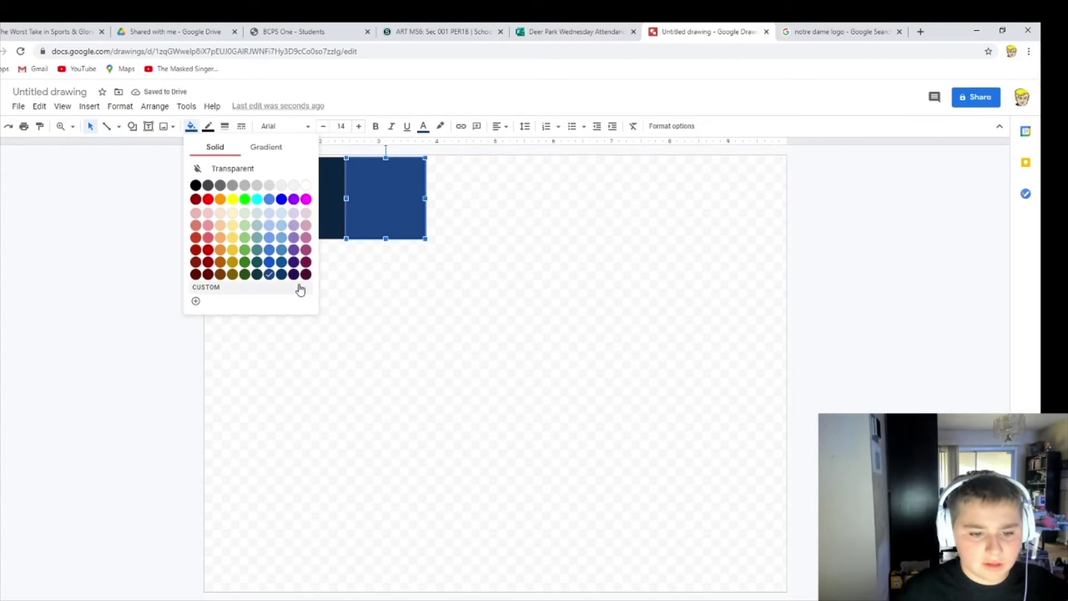
left_click(258, 263)
left_click(190, 126)
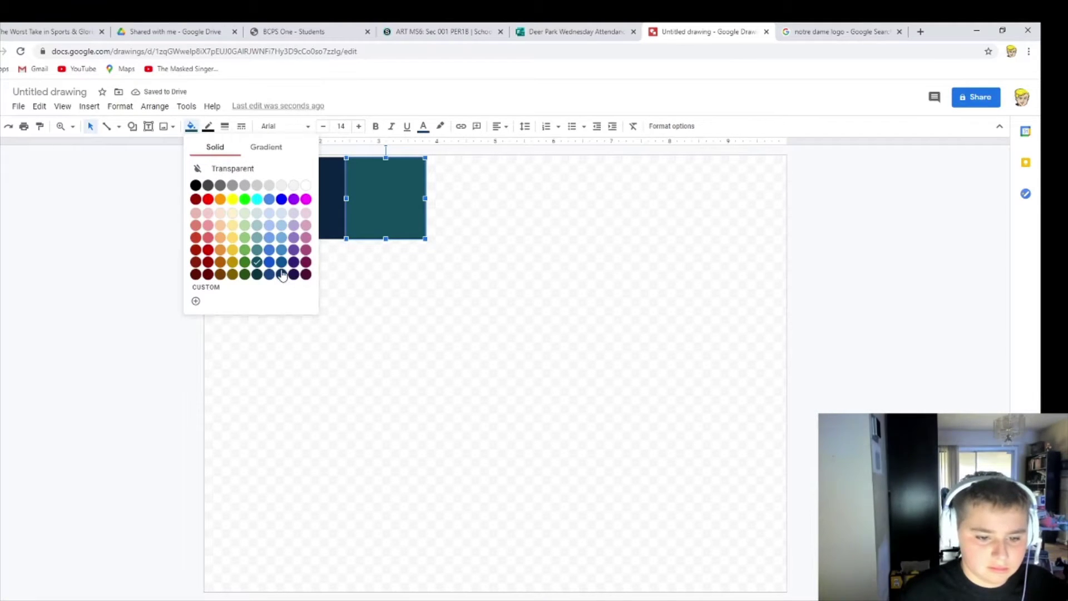
left_click(282, 274)
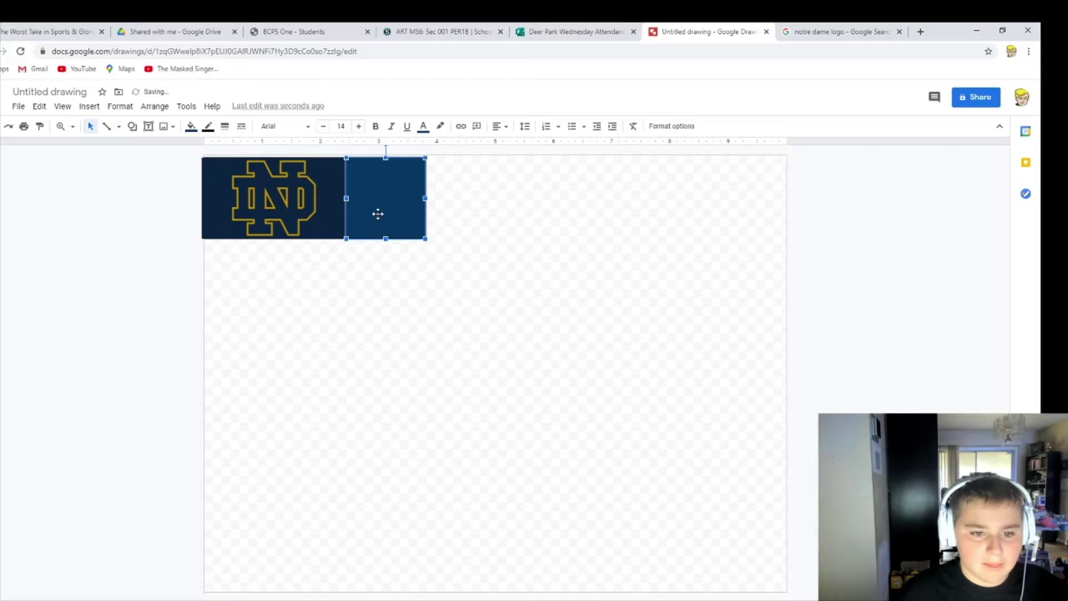
left_click(191, 127)
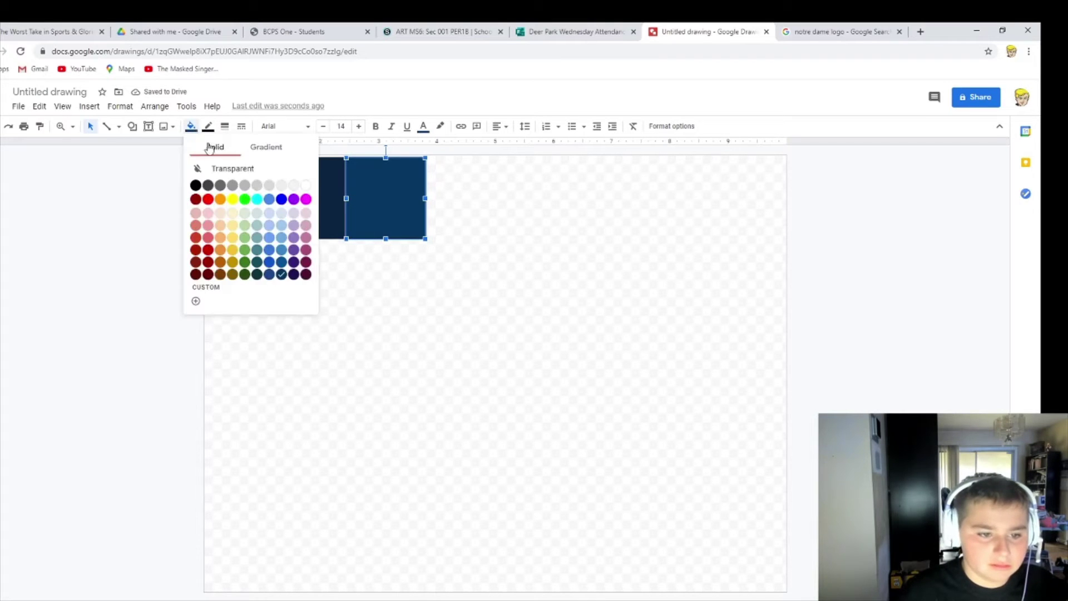
left_click(196, 184)
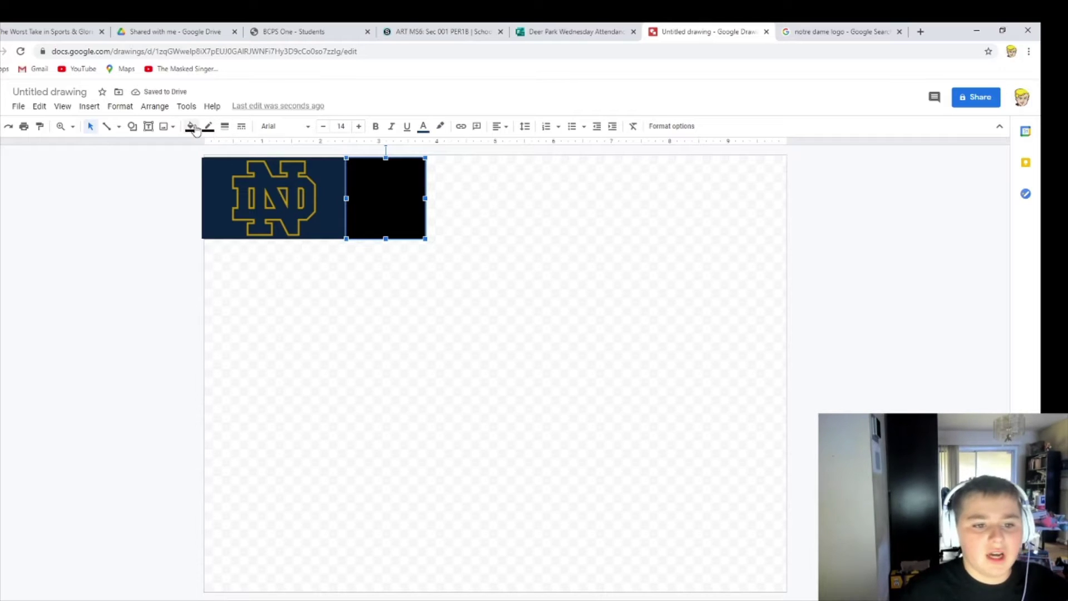
left_click(545, 596)
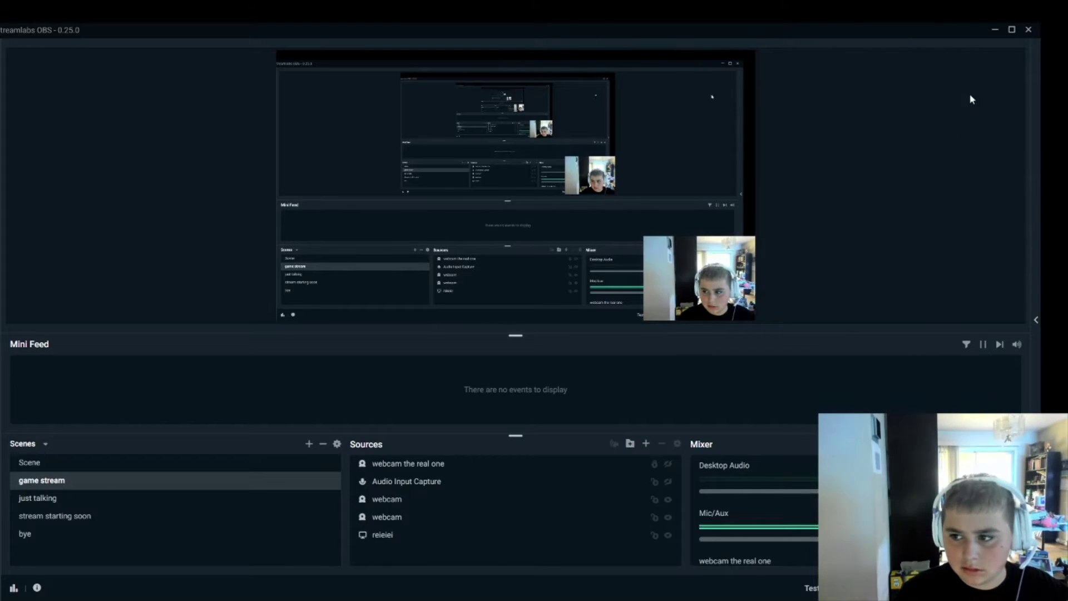
Minimize the Streamlabs OBS window to get back to the Google Drawings banner
left_click(996, 30)
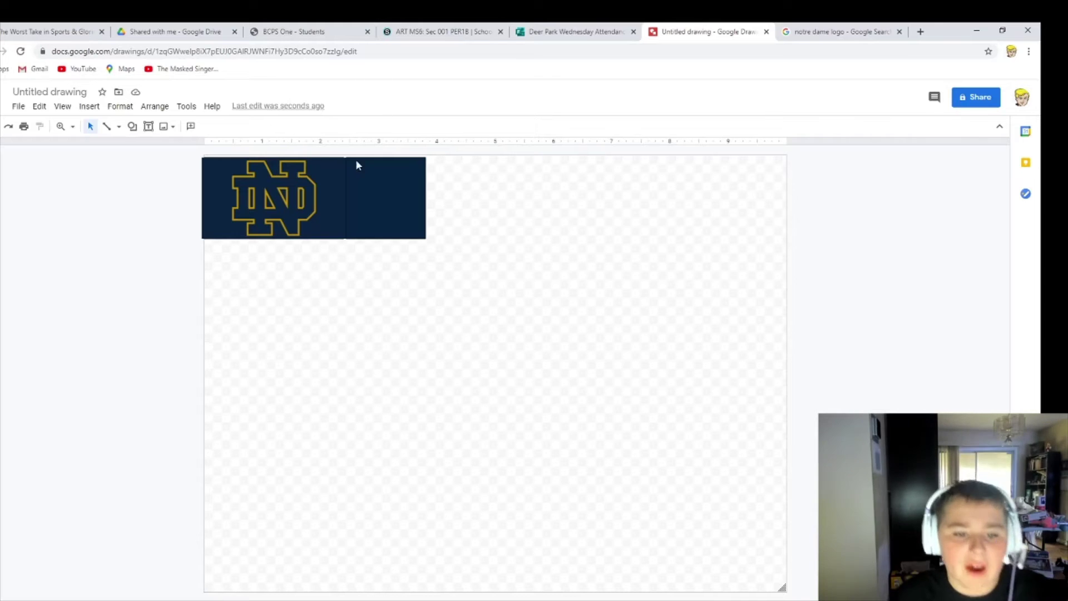
Select the rectangle beside the ND logo, check its fill colour, and open the Insert menu
left_click(369, 203)
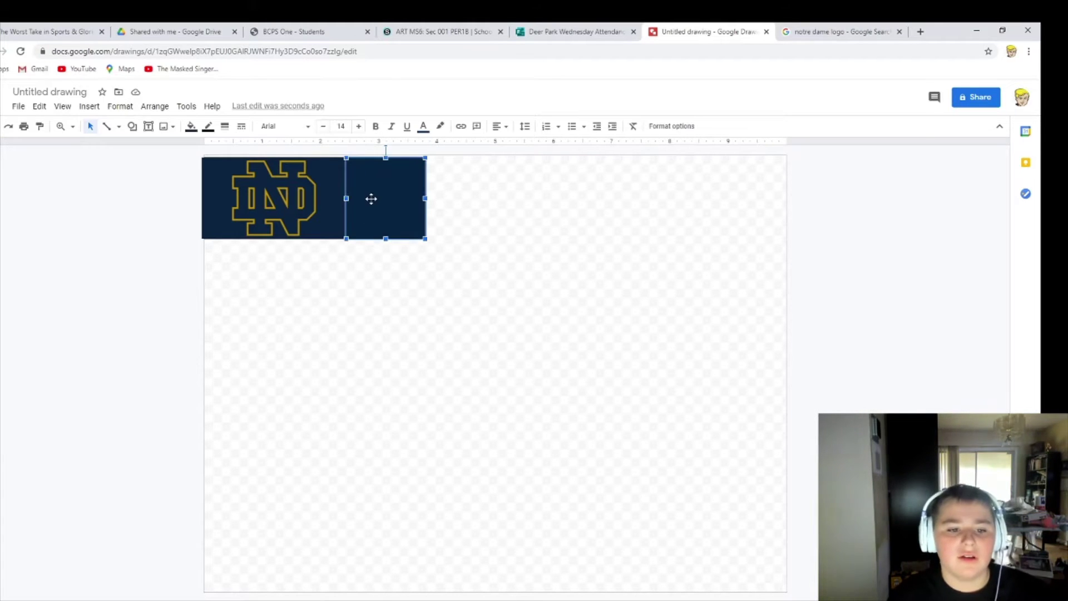
left_click(190, 127)
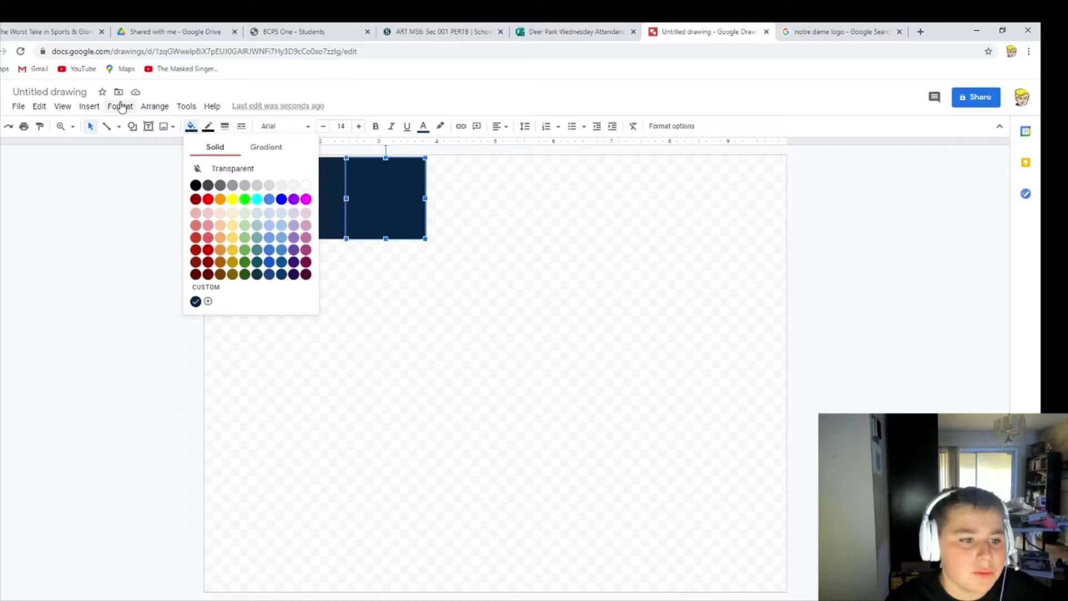
left_click(90, 107)
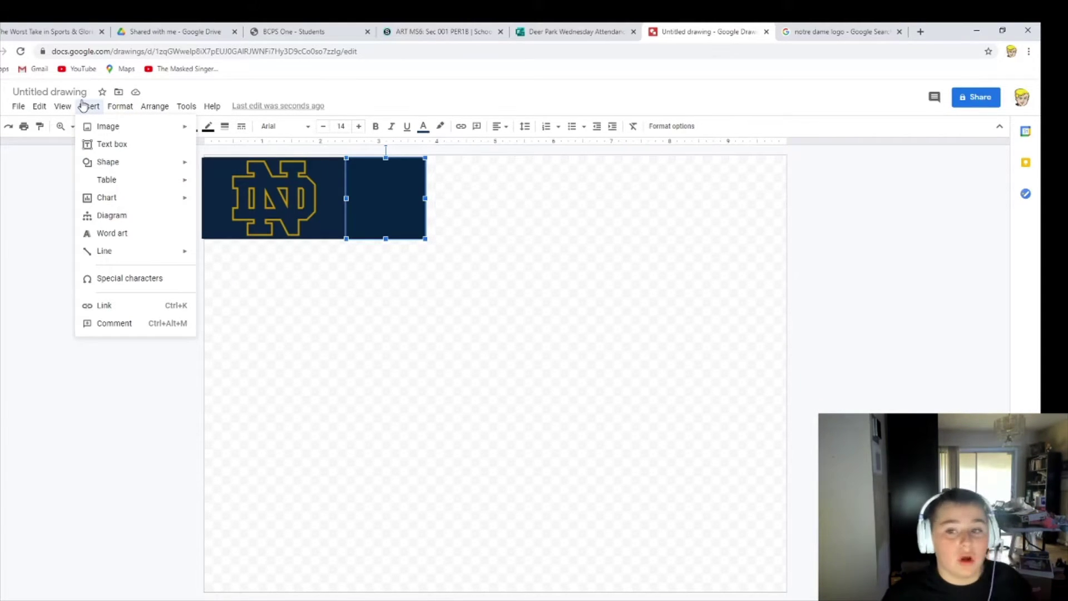
Open a new Chrome tab, type 'go' in the address bar, then return to the Untitled drawing tab
left_click(921, 33)
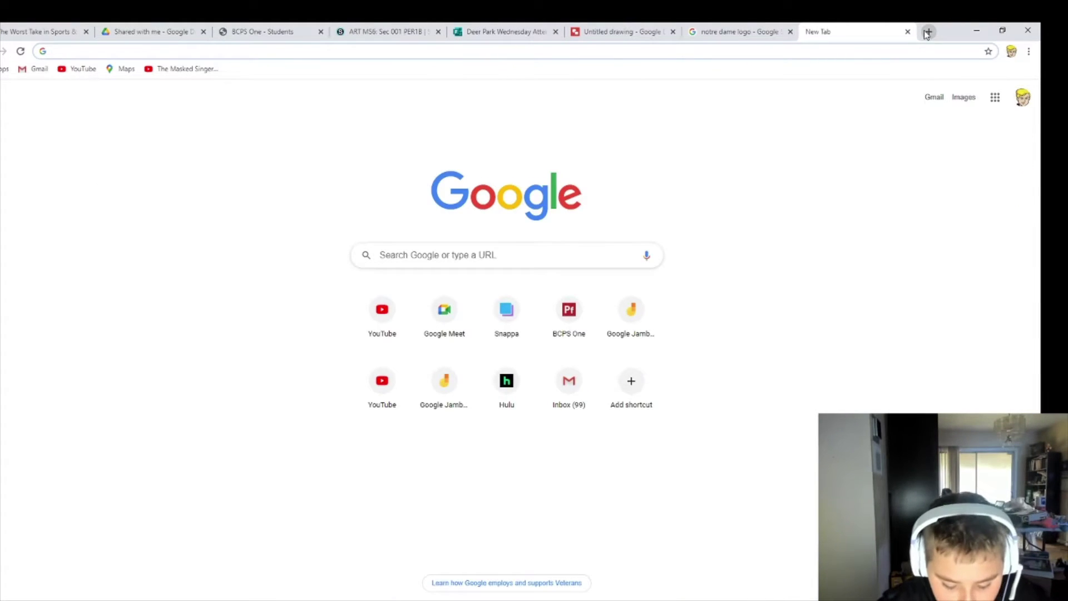
type("go")
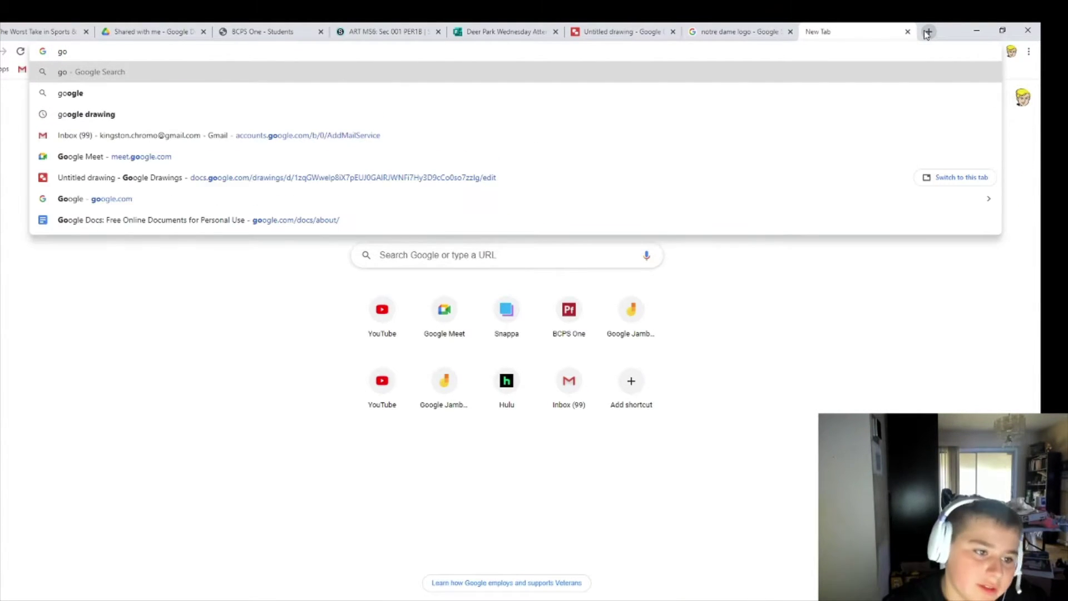
key("Down")
key("Down")
key("Down")
key("Up")
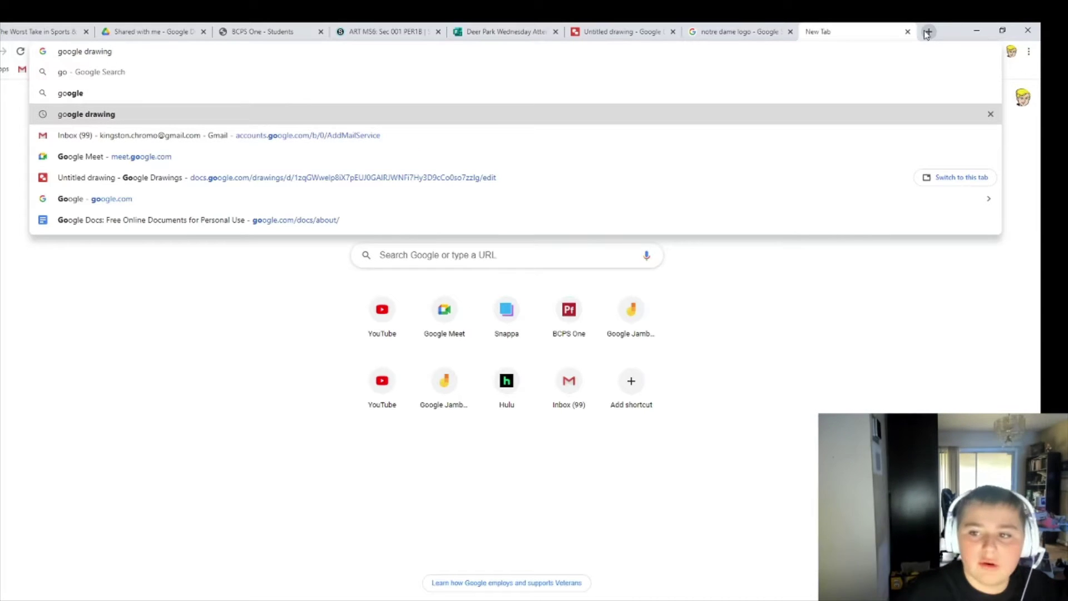
left_click(576, 28)
Insert a word-art '0', move it onto the navy panel, and fill it golden yellow
left_click_drag(577, 27, 591, 27)
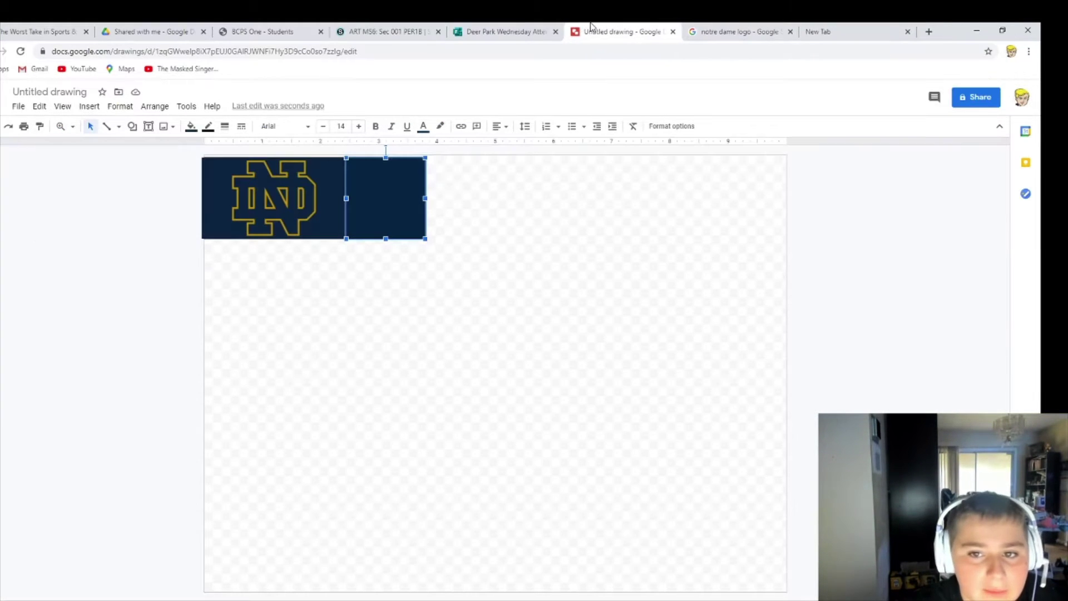
left_click(89, 106)
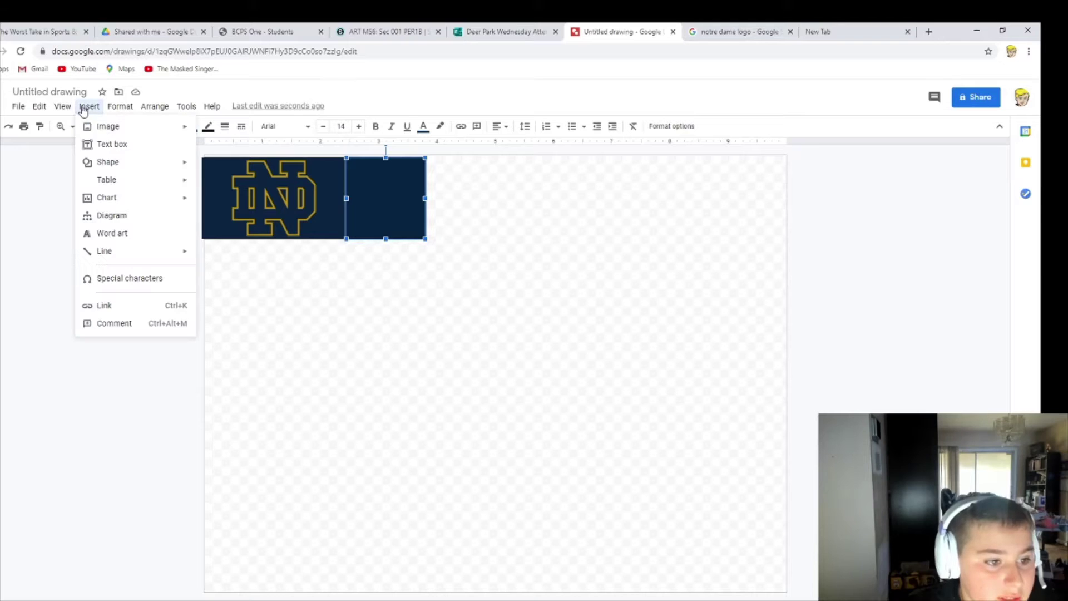
key("Escape")
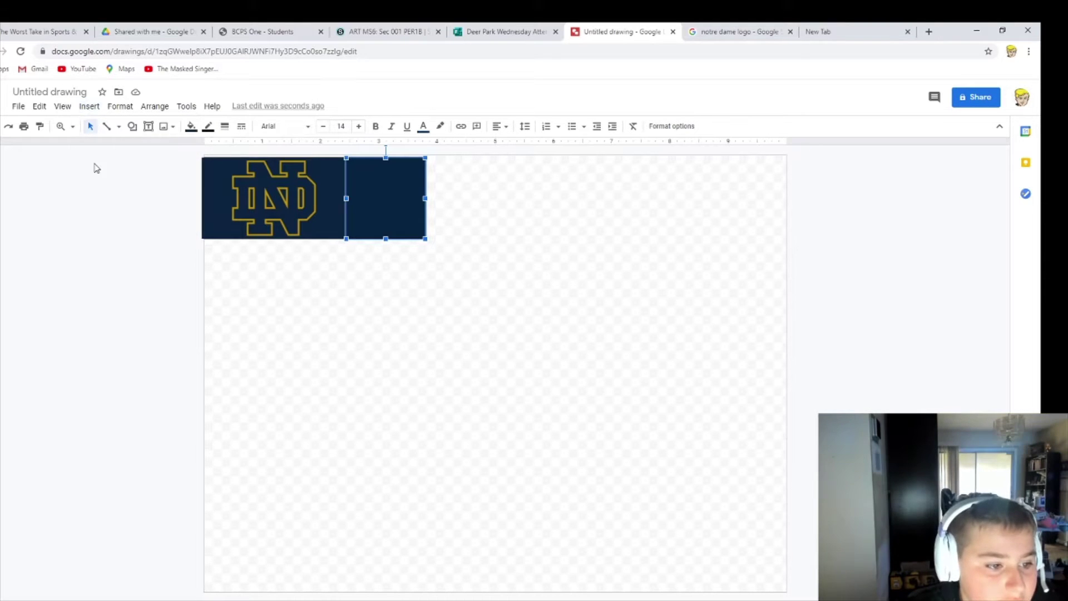
left_click(89, 106)
left_click(111, 232)
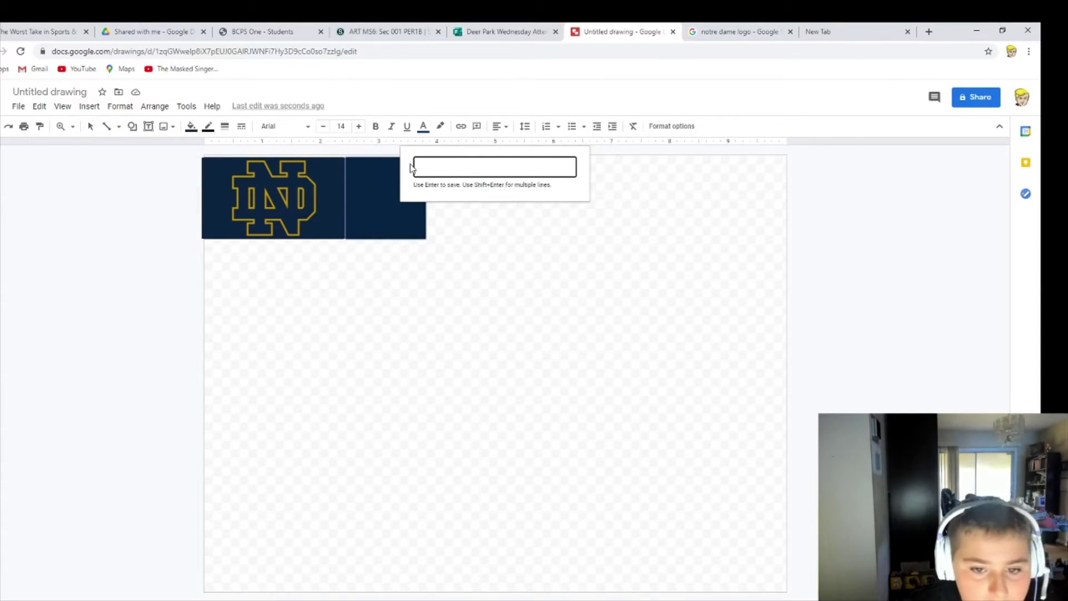
type("0")
key("Return")
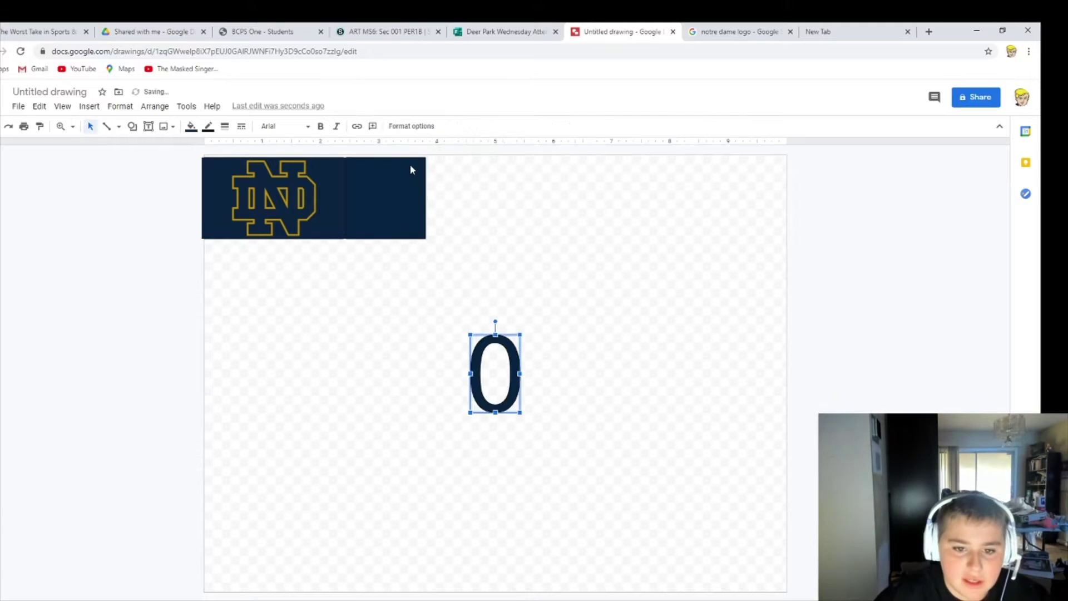
left_click_drag(489, 356, 377, 179)
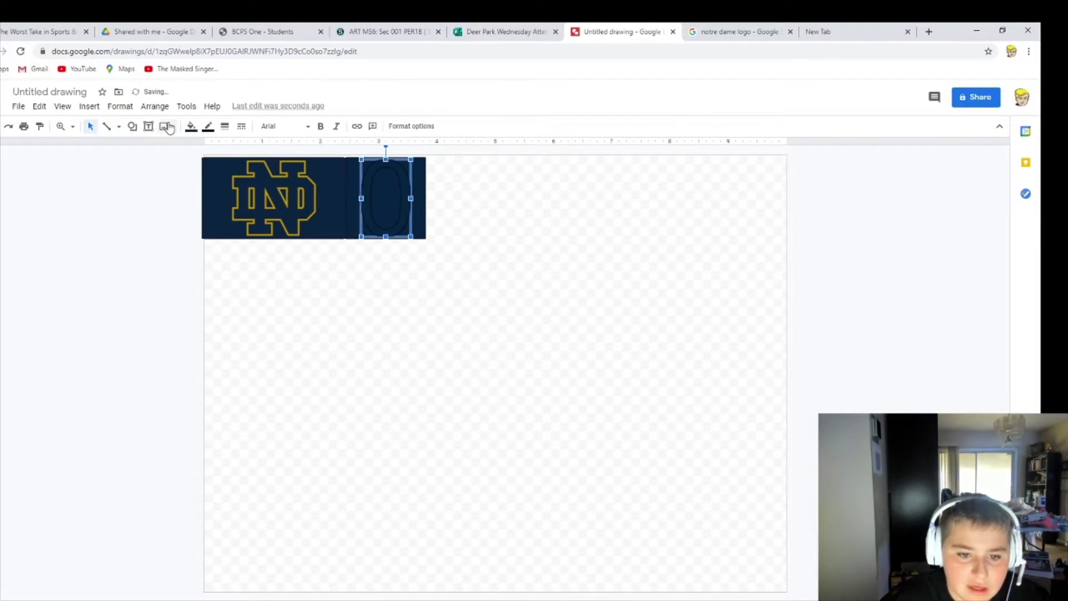
left_click(191, 126)
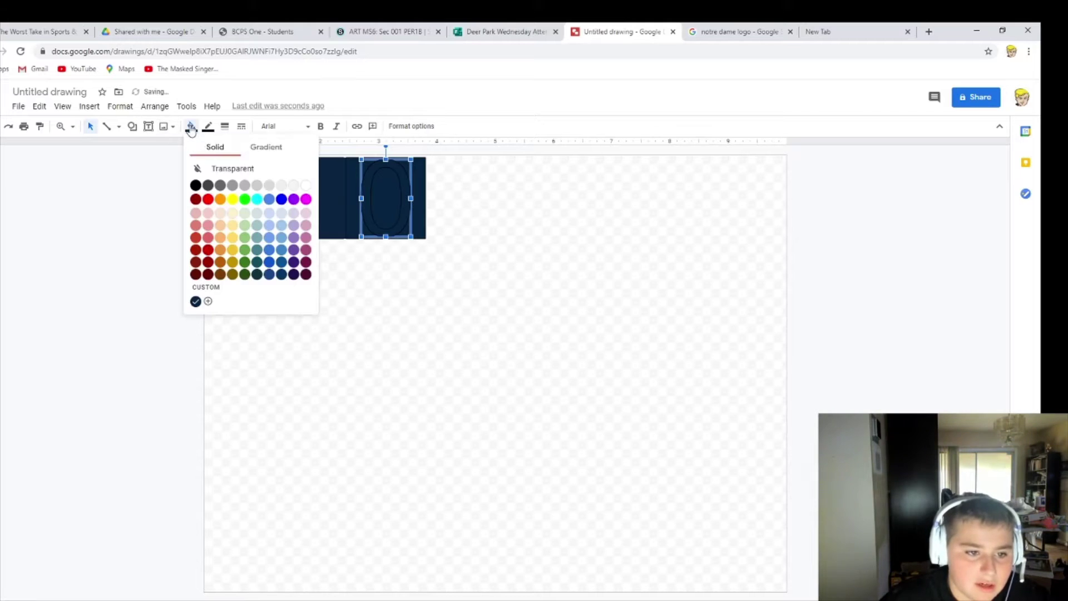
left_click(233, 250)
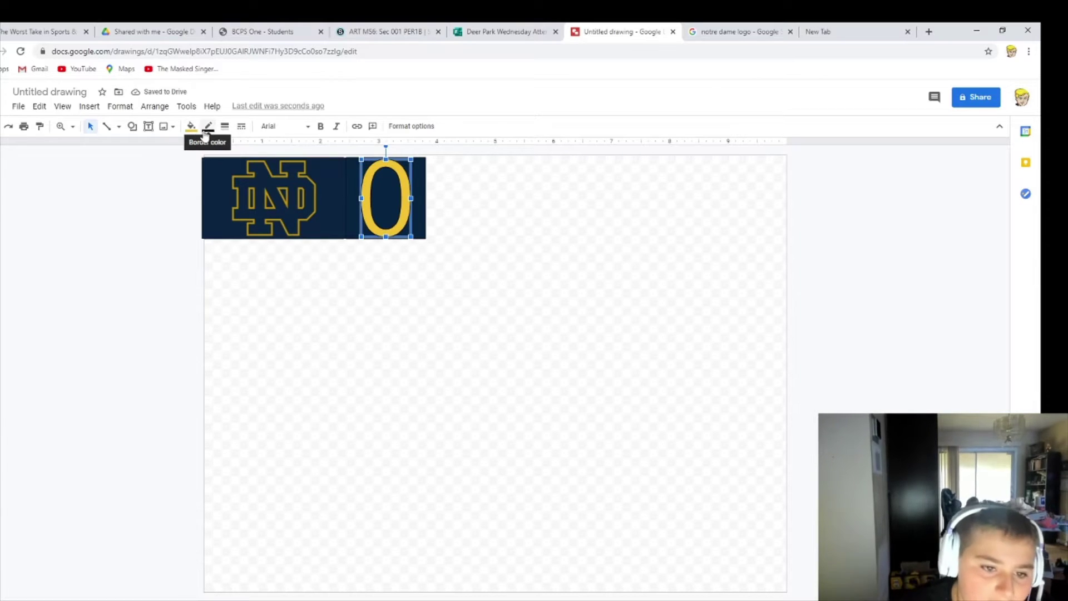
Try Fugaz One and Caveat fonts on the yellow O before settling on Lobster
left_click(389, 296)
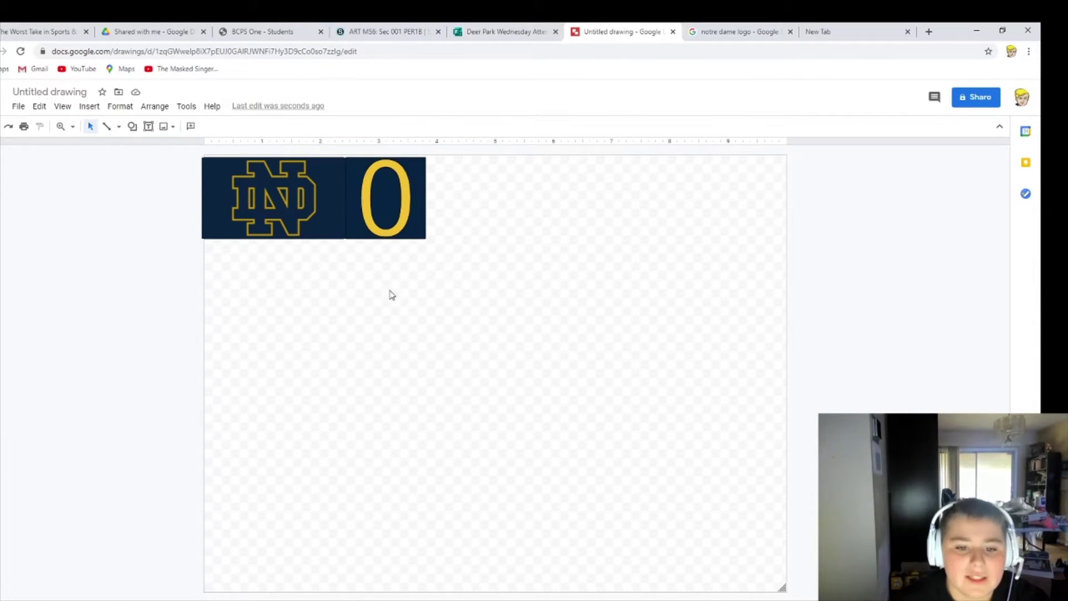
left_click(381, 224)
left_click(308, 124)
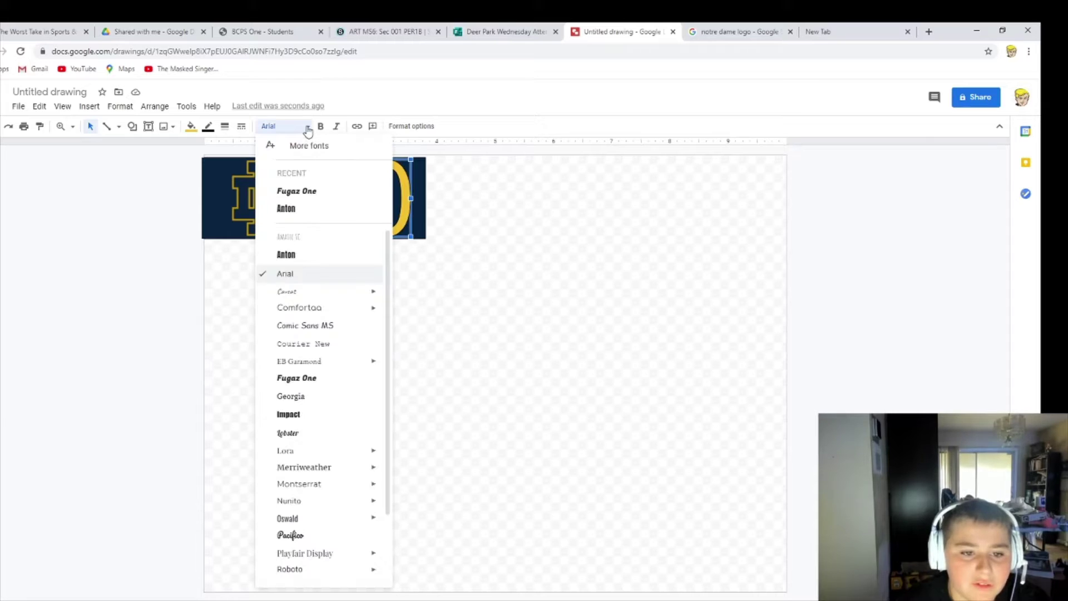
left_click(315, 193)
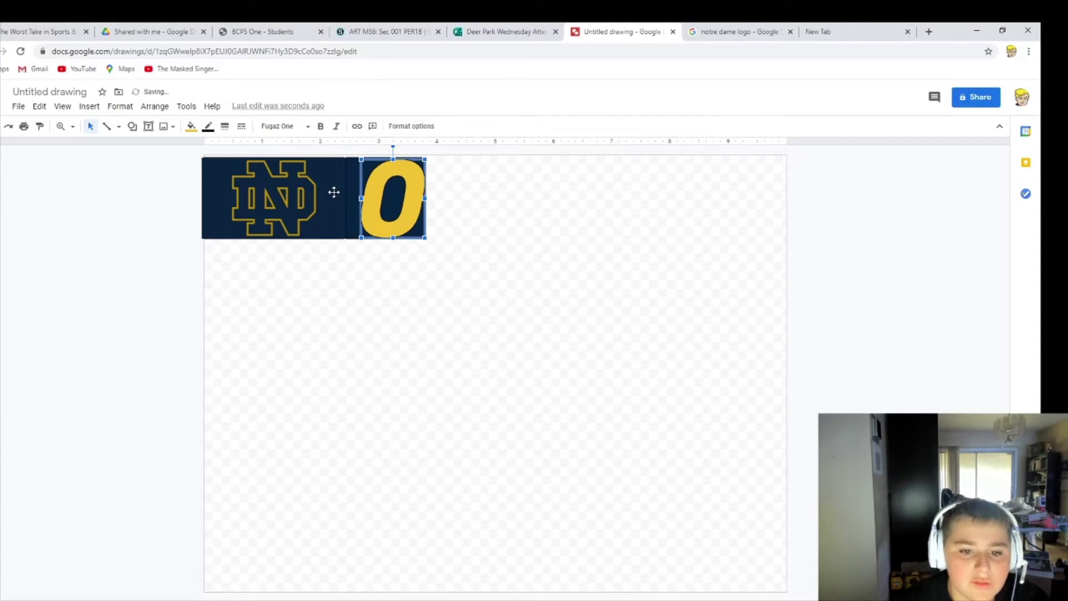
left_click(303, 125)
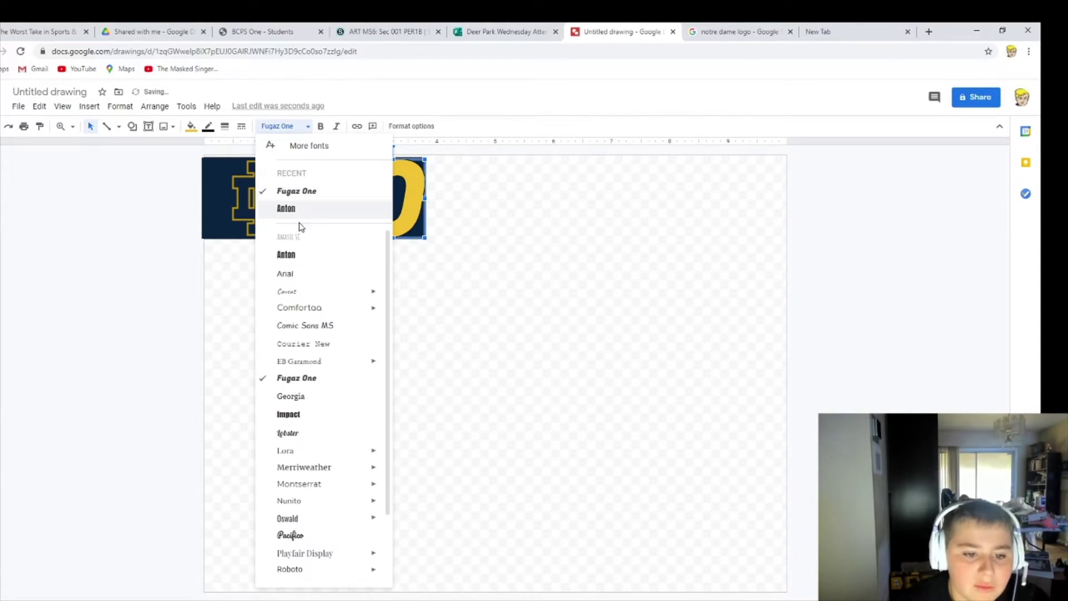
left_click(318, 291)
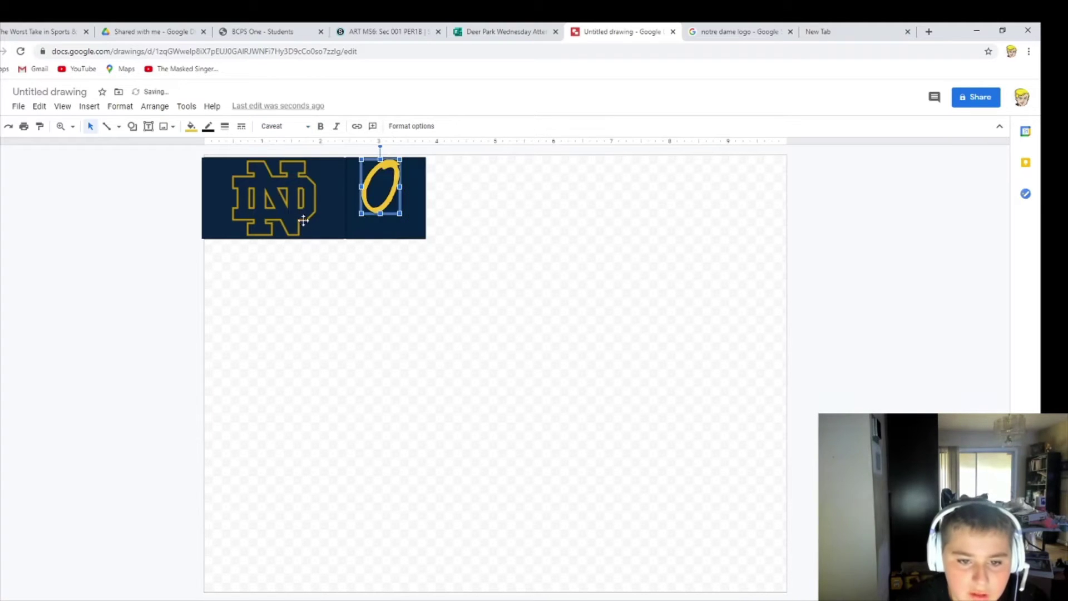
left_click(284, 126)
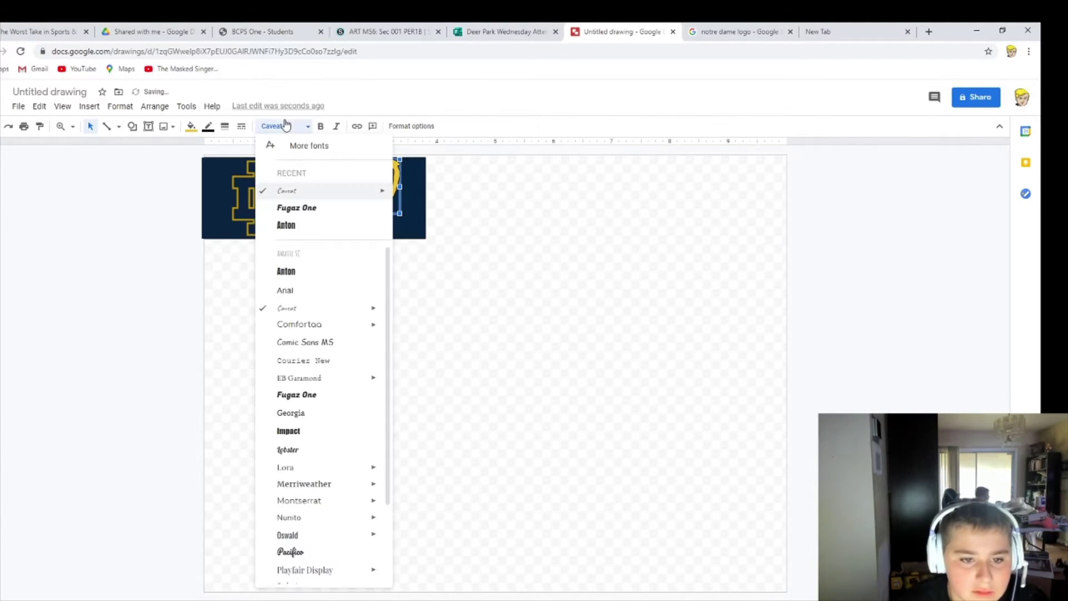
left_click(293, 448)
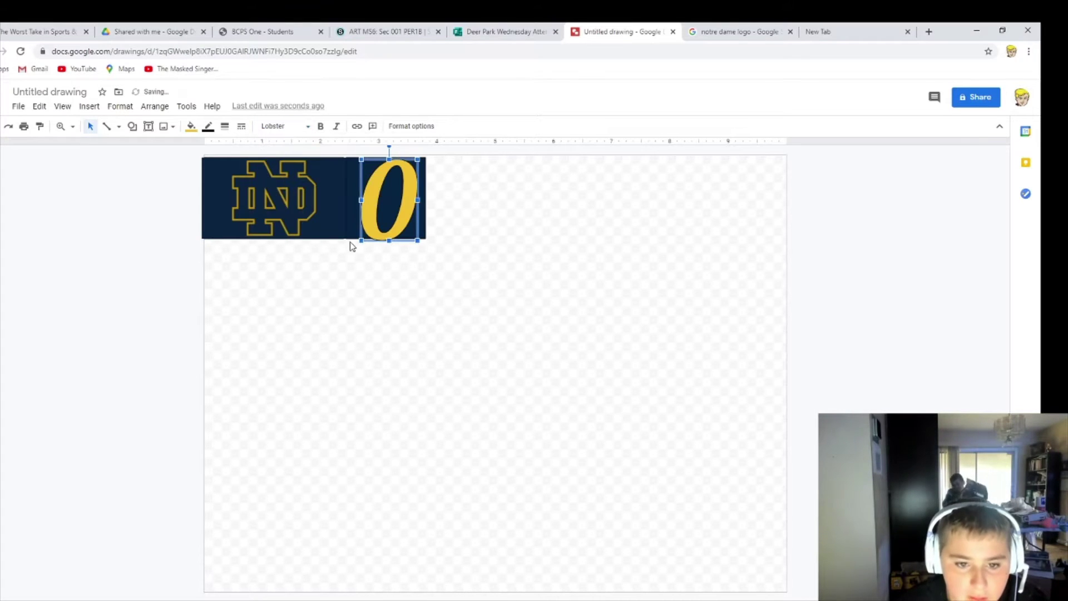
left_click(483, 345)
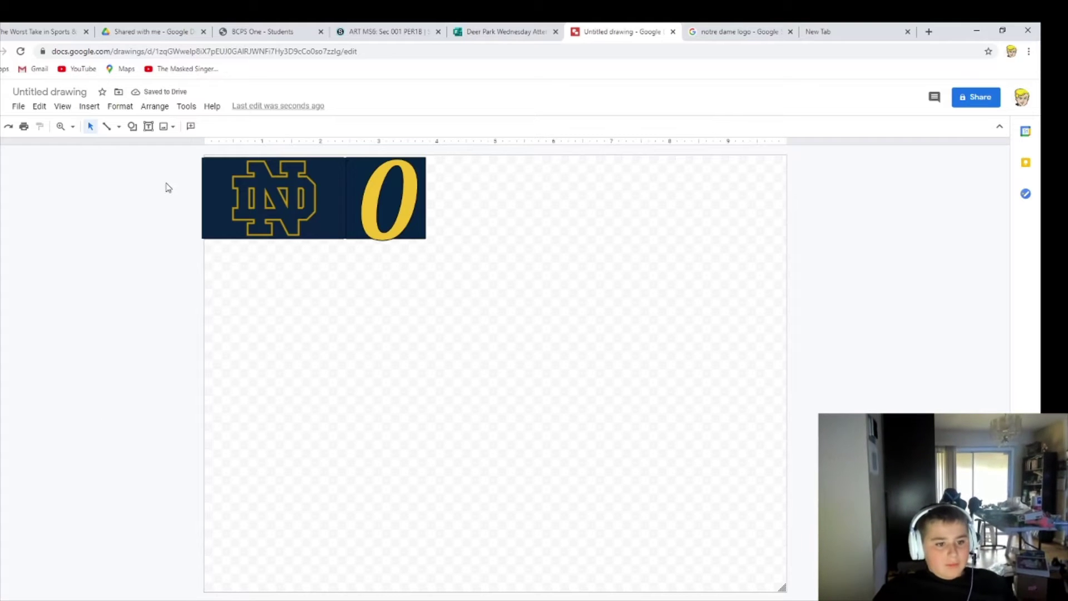
Insert a rectangle beside the O panel and stretch it down to the banner's height
left_click(115, 129)
left_click(130, 149)
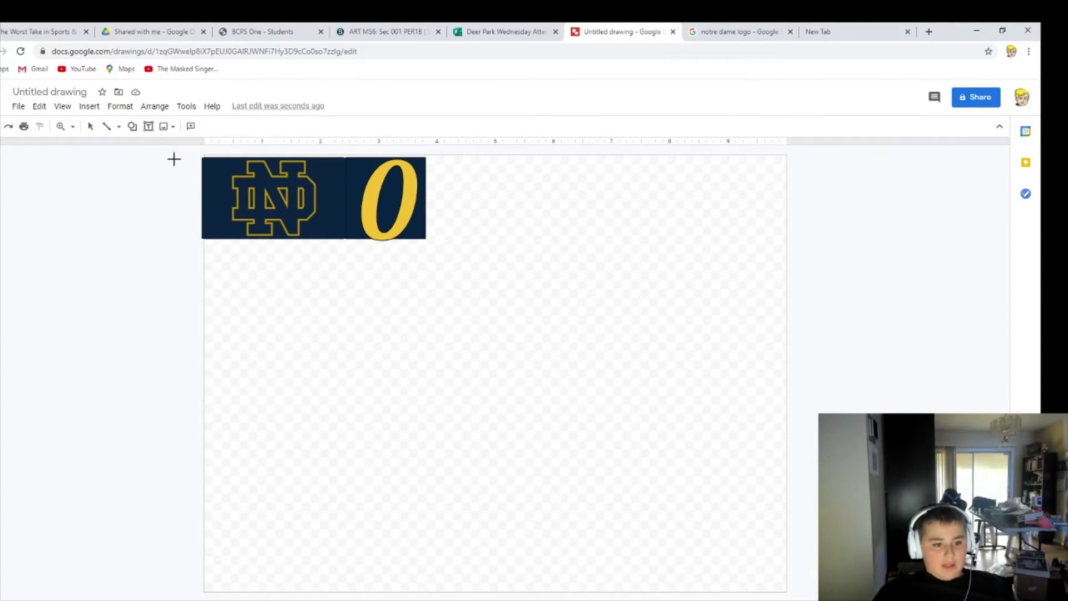
left_click(131, 127)
mouse_move(154, 147)
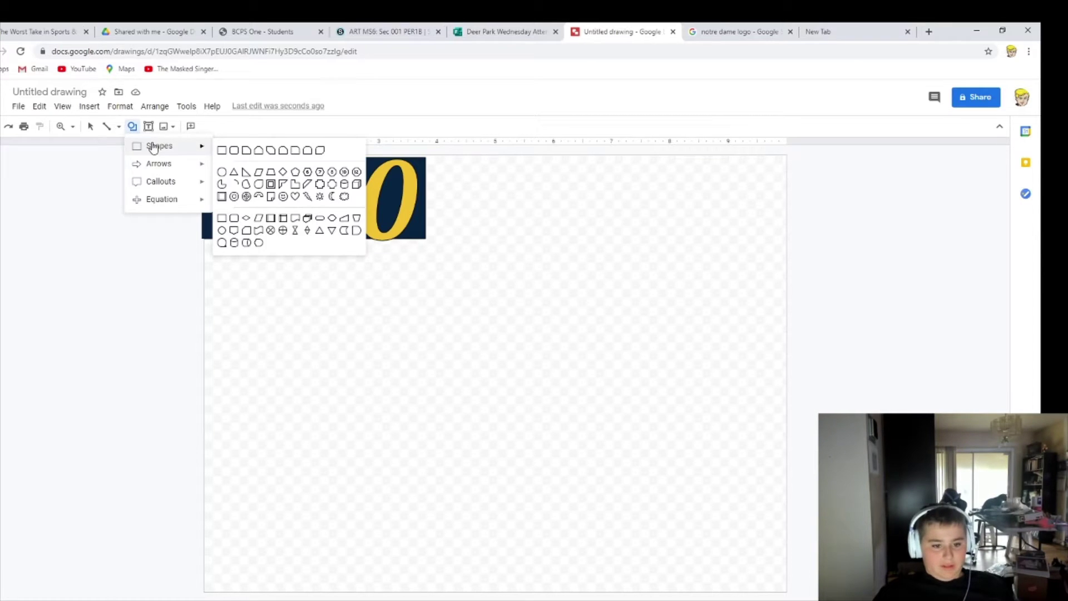
left_click(222, 149)
mouse_move(486, 172)
left_mouse_down()
mouse_move(541, 227)
mouse_move(461, 164)
mouse_move(434, 163)
left_mouse_up()
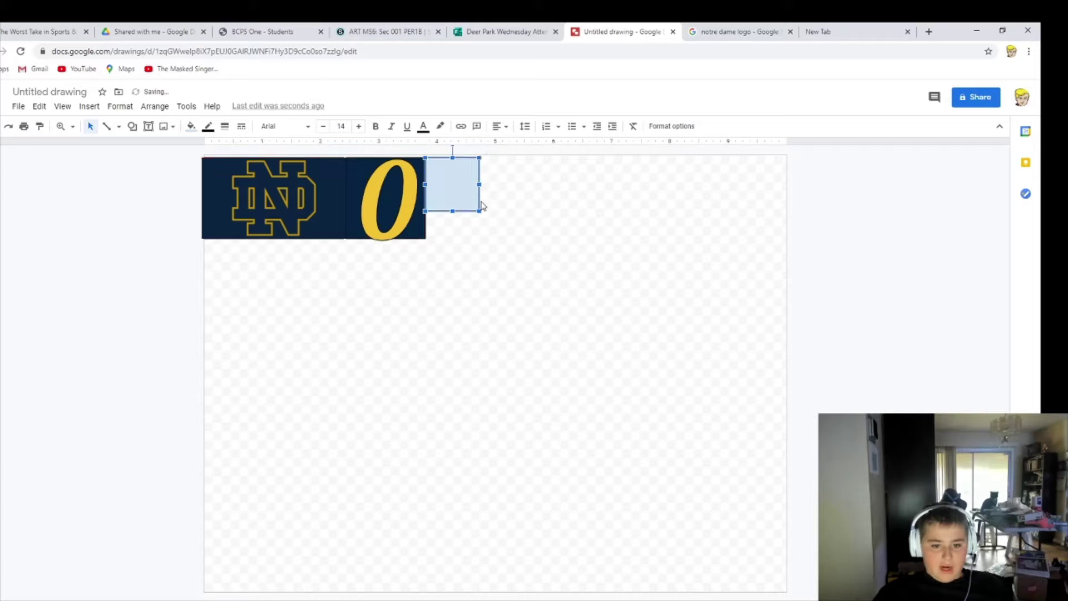
left_click_drag(452, 210, 452, 239)
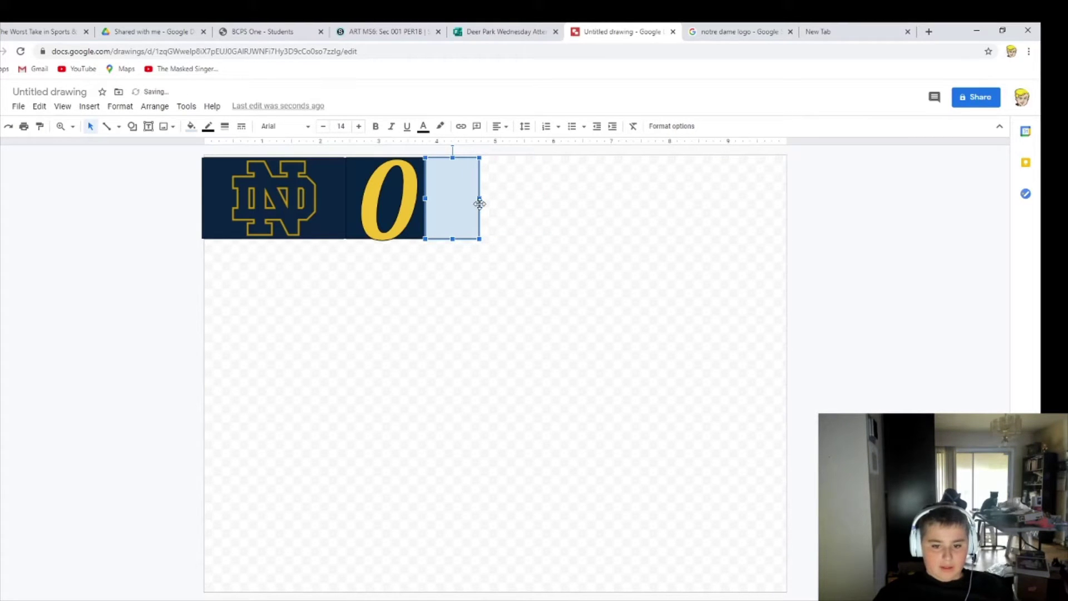
Widen the new rectangle to the right and fill it white
left_click_drag(480, 197, 538, 200)
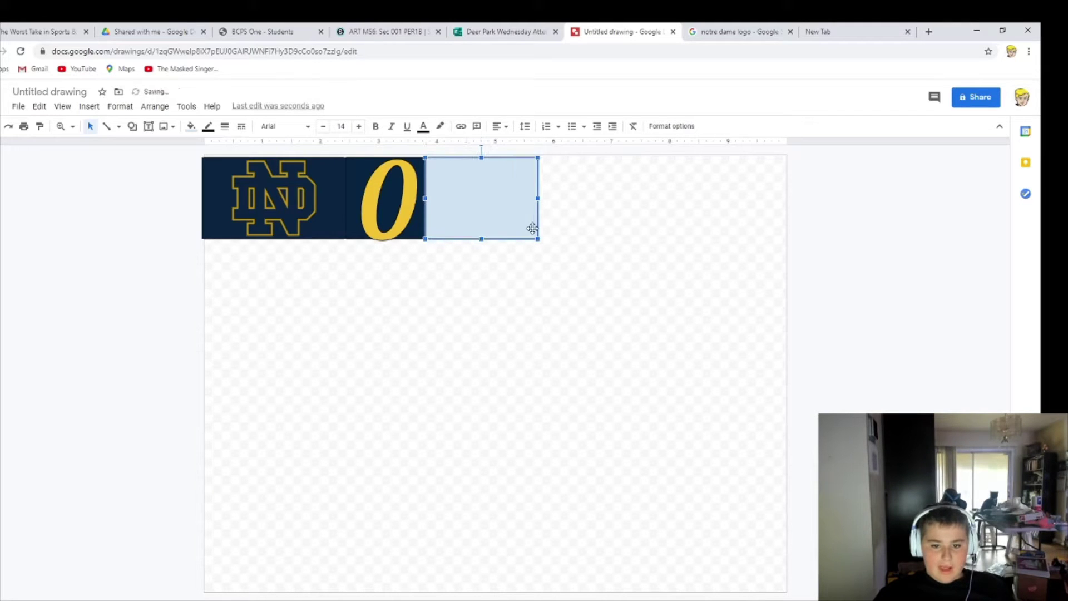
left_click(476, 279)
left_click(529, 201)
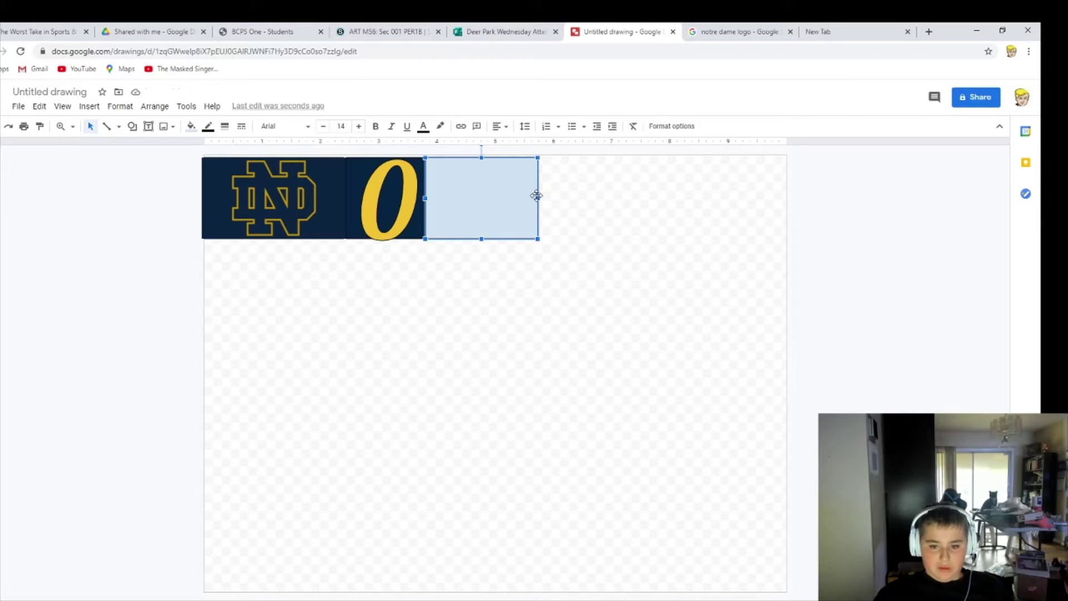
left_click_drag(537, 198, 548, 197)
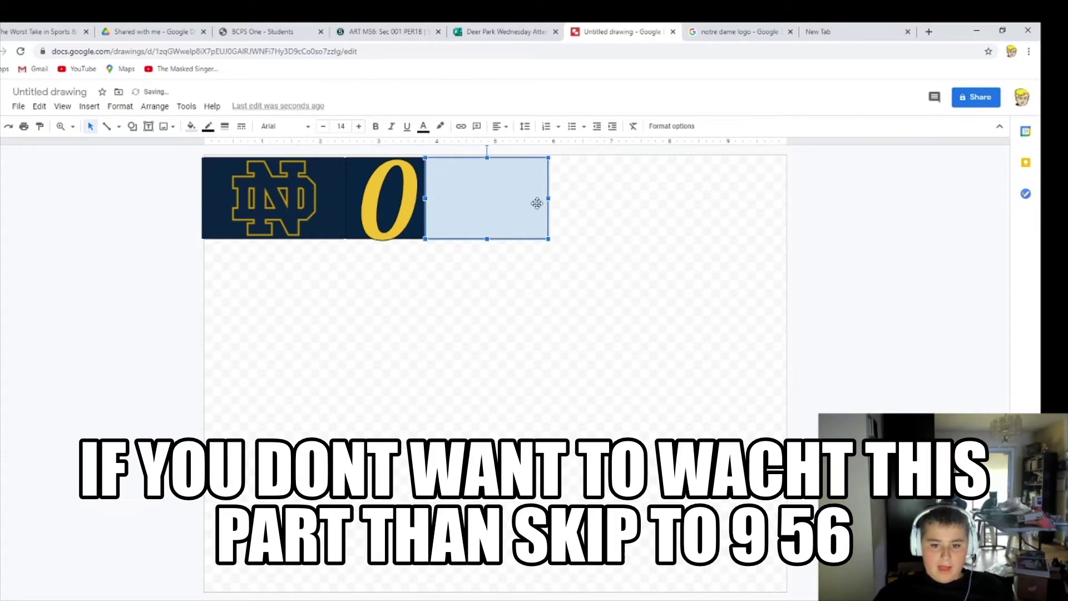
left_click(491, 284)
left_click(436, 197)
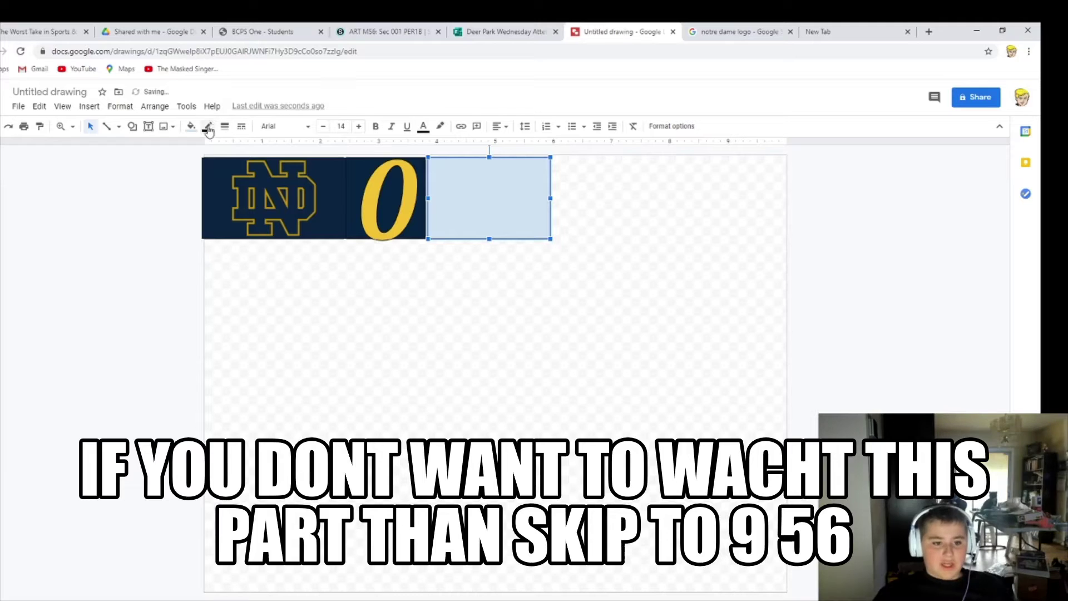
left_click(192, 127)
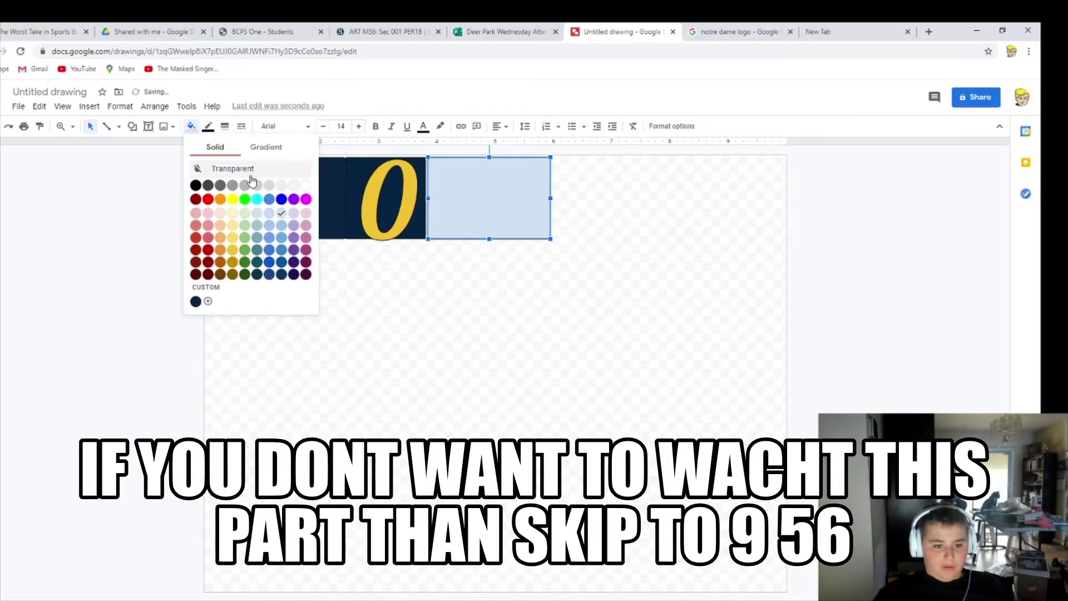
left_click(305, 185)
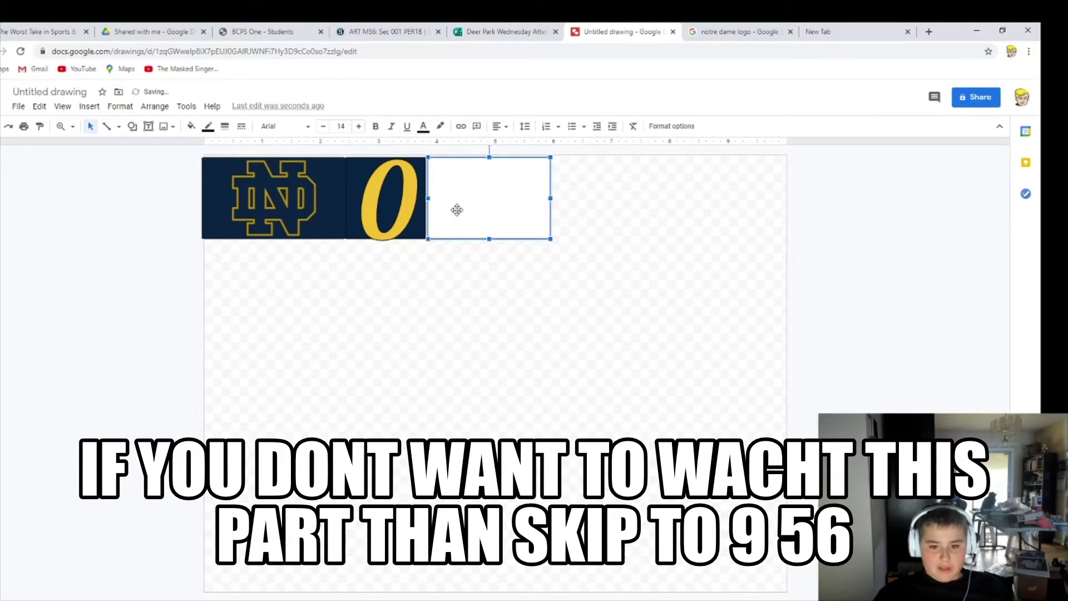